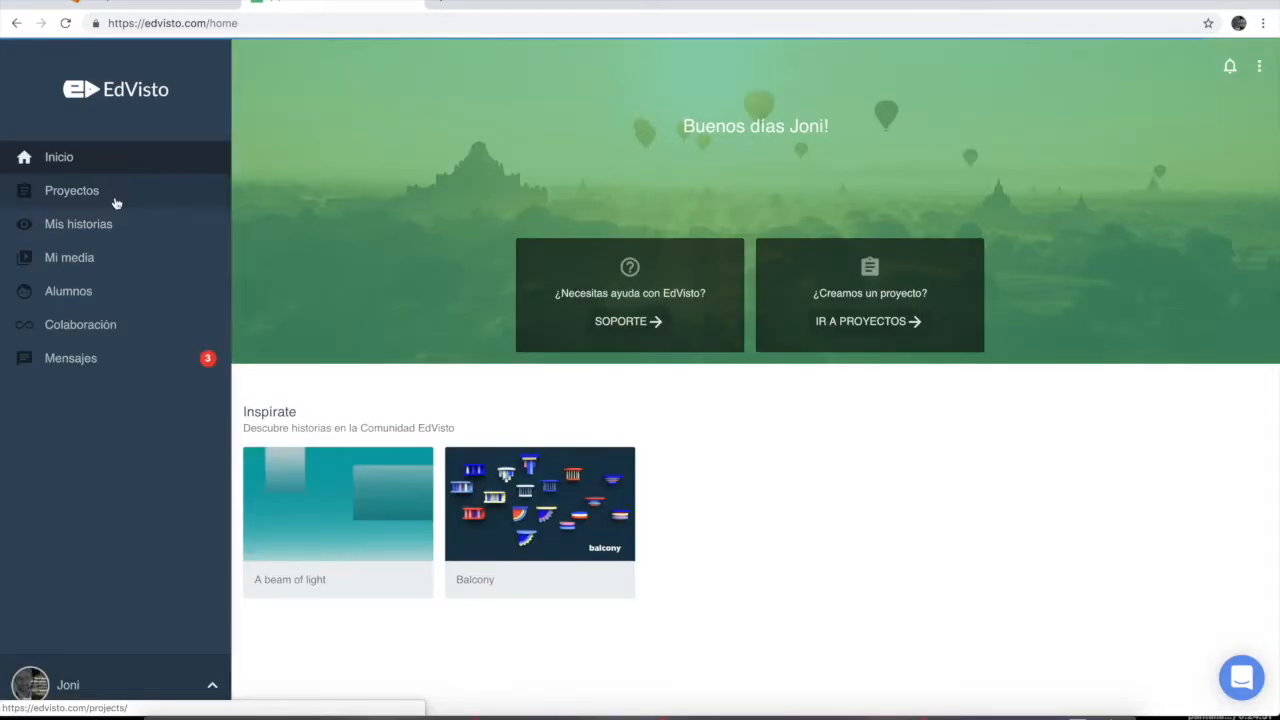
- Create a private project titled "Proyectos con Santillana" with the description "Un proyecto de demostración acerca de cómo se aprende con Santillana y EdVisto"
click(115, 201)
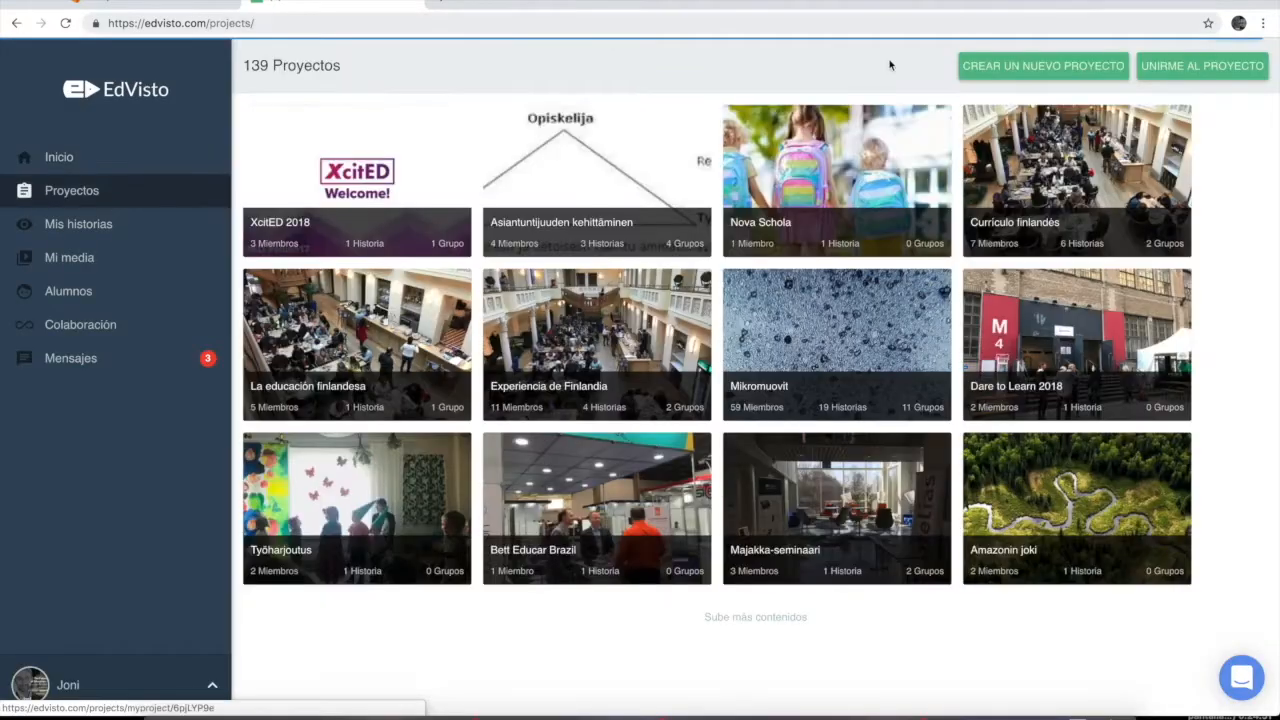
click(1002, 72)
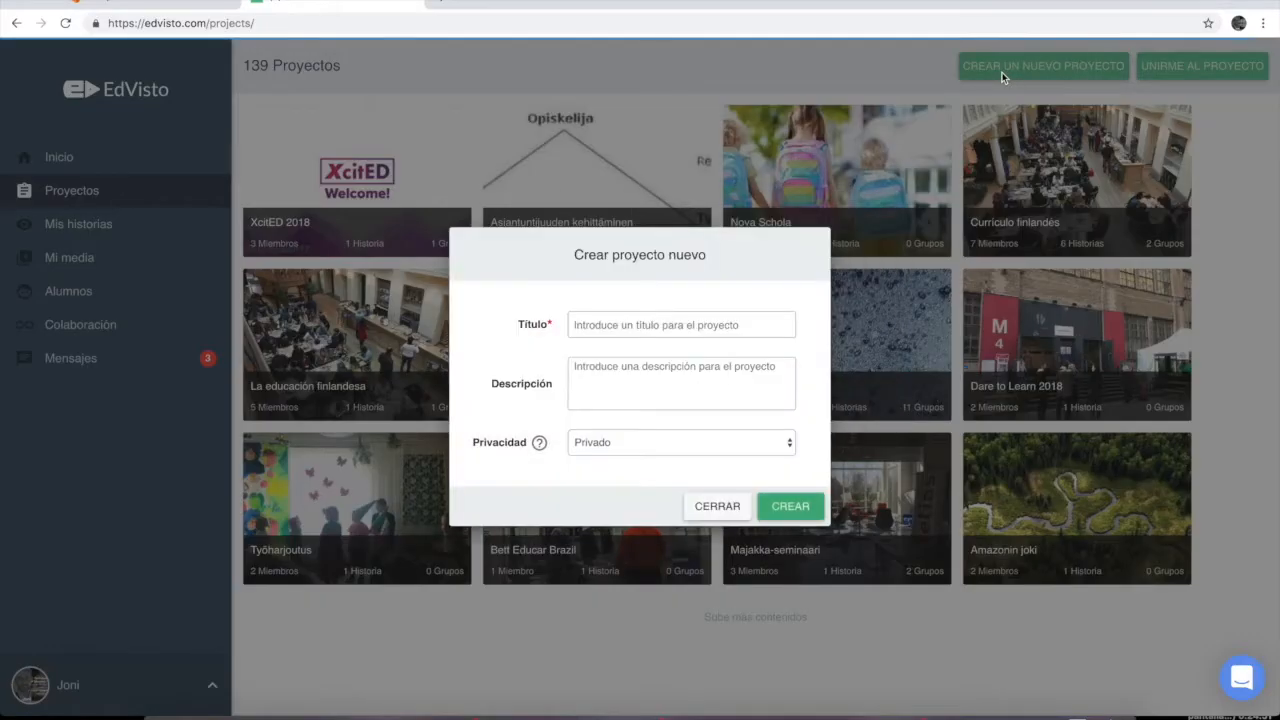
click(604, 324)
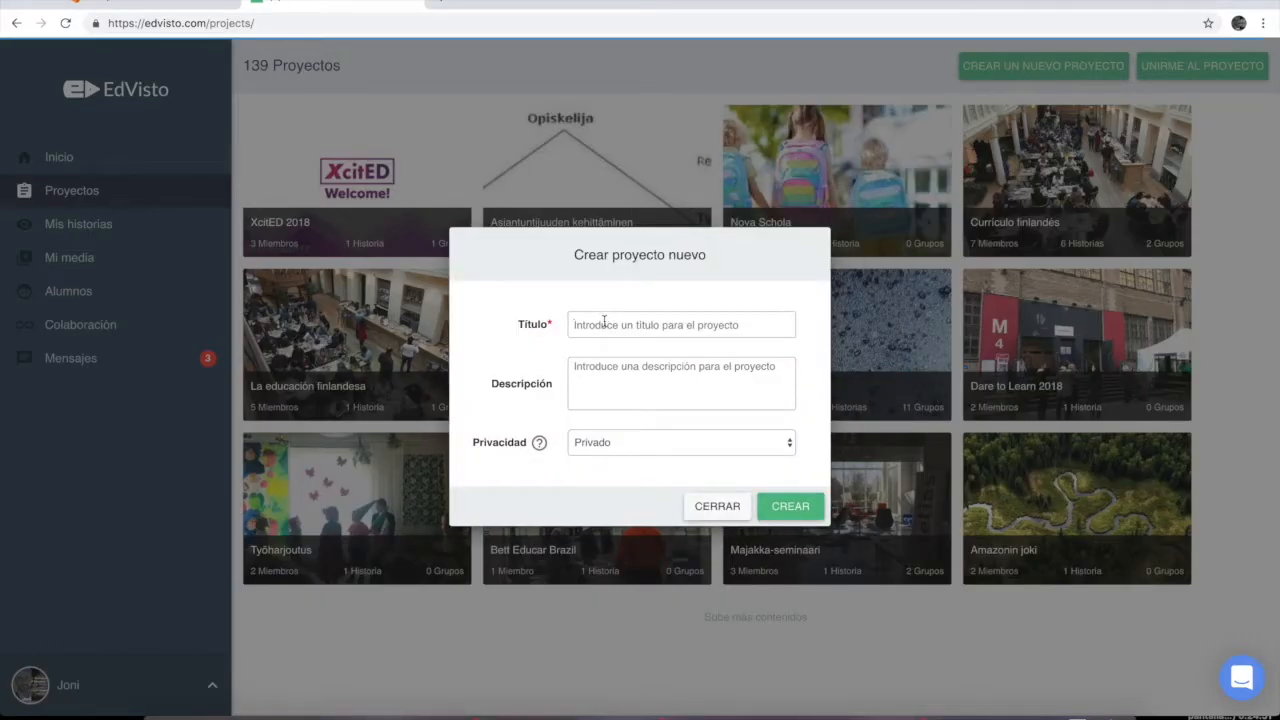
text(n proyecto de demostración)
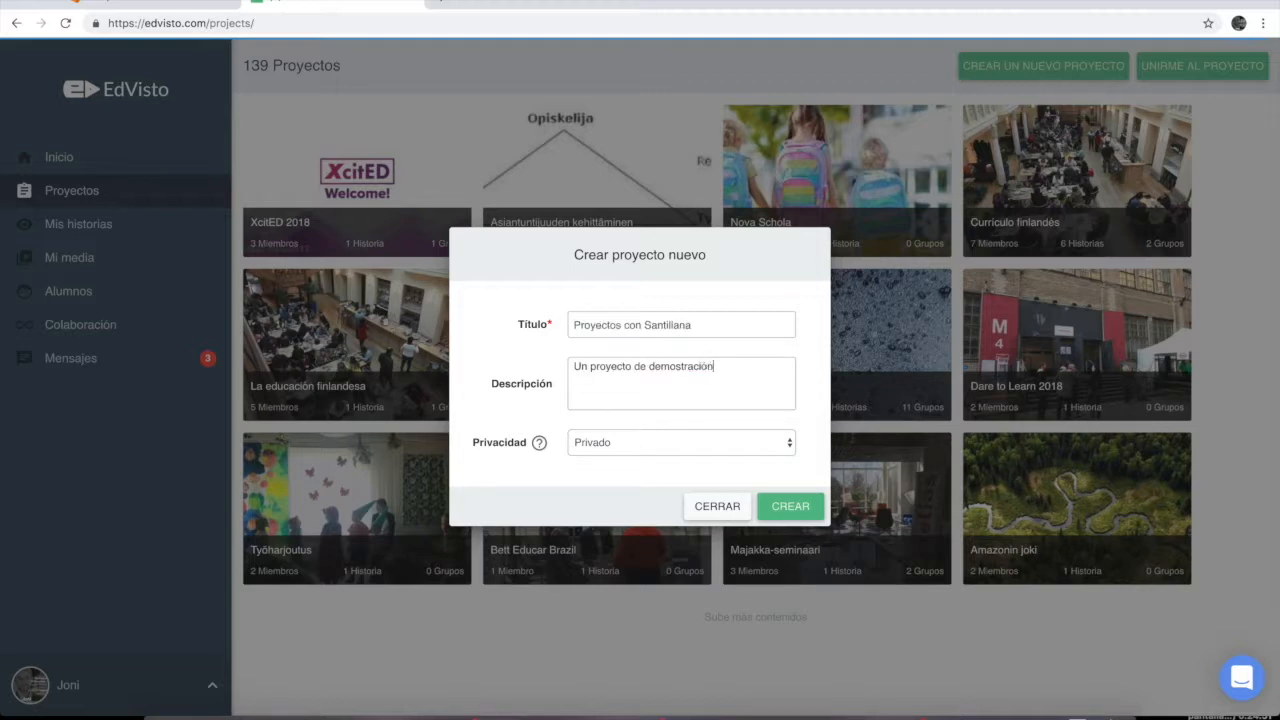
text( acerca de co)
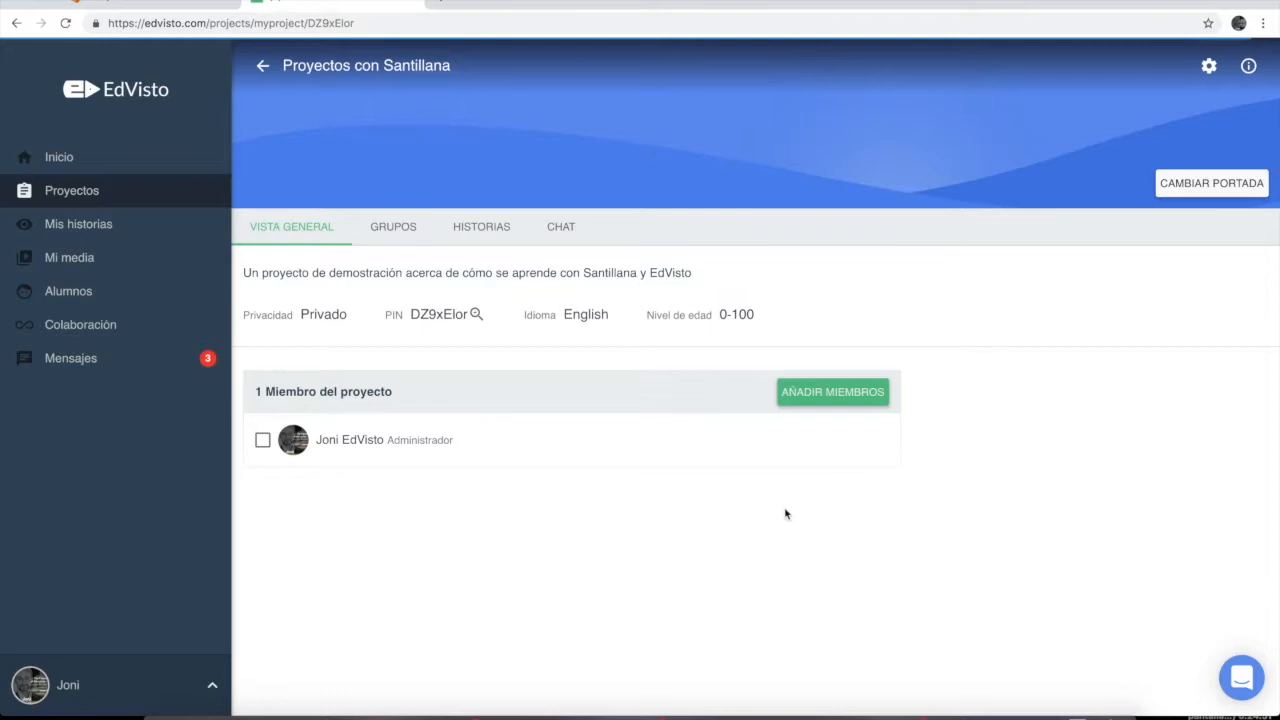
- Replace the project's cover with an image file from the computer and return to the project list
click(1193, 187)
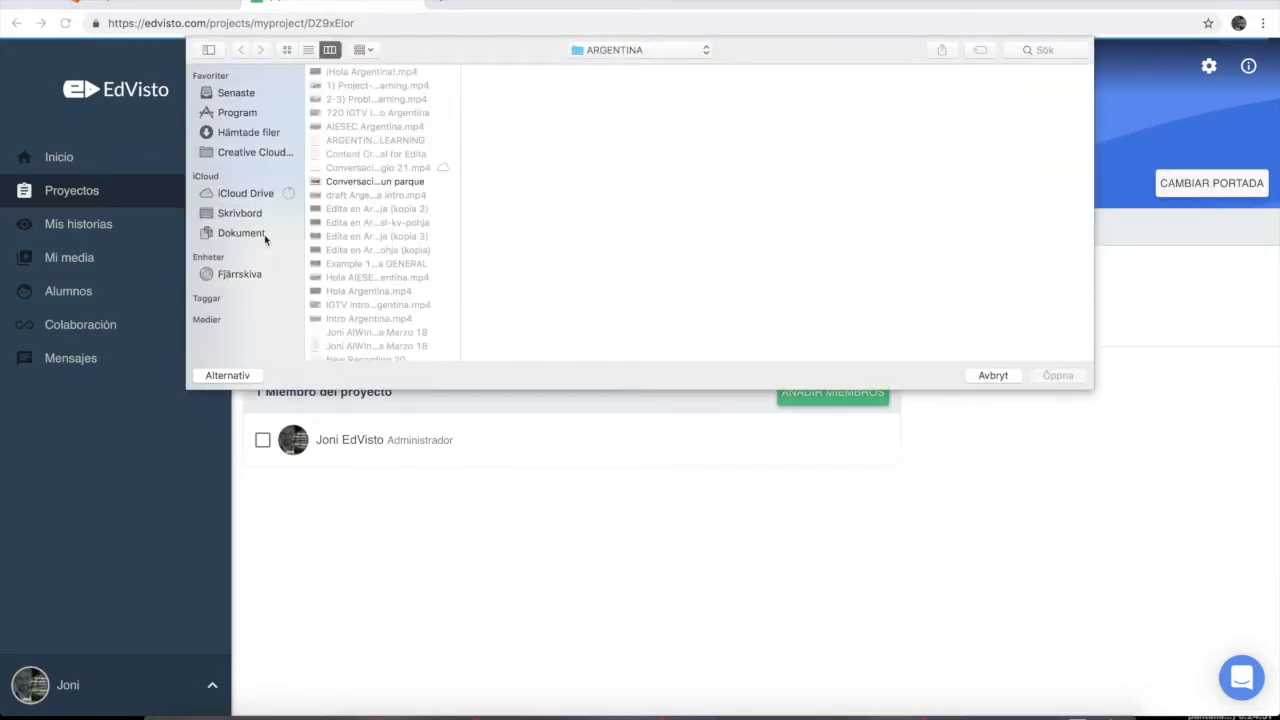
double_click(351, 318)
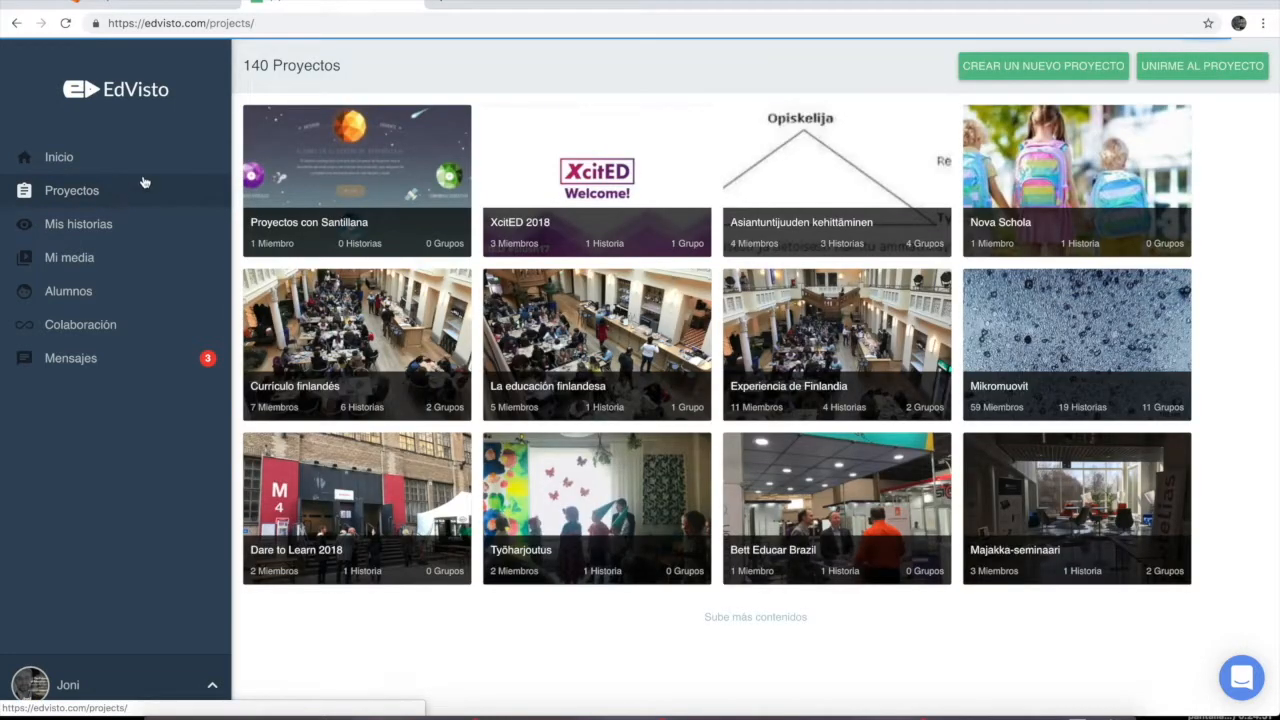
click(109, 205)
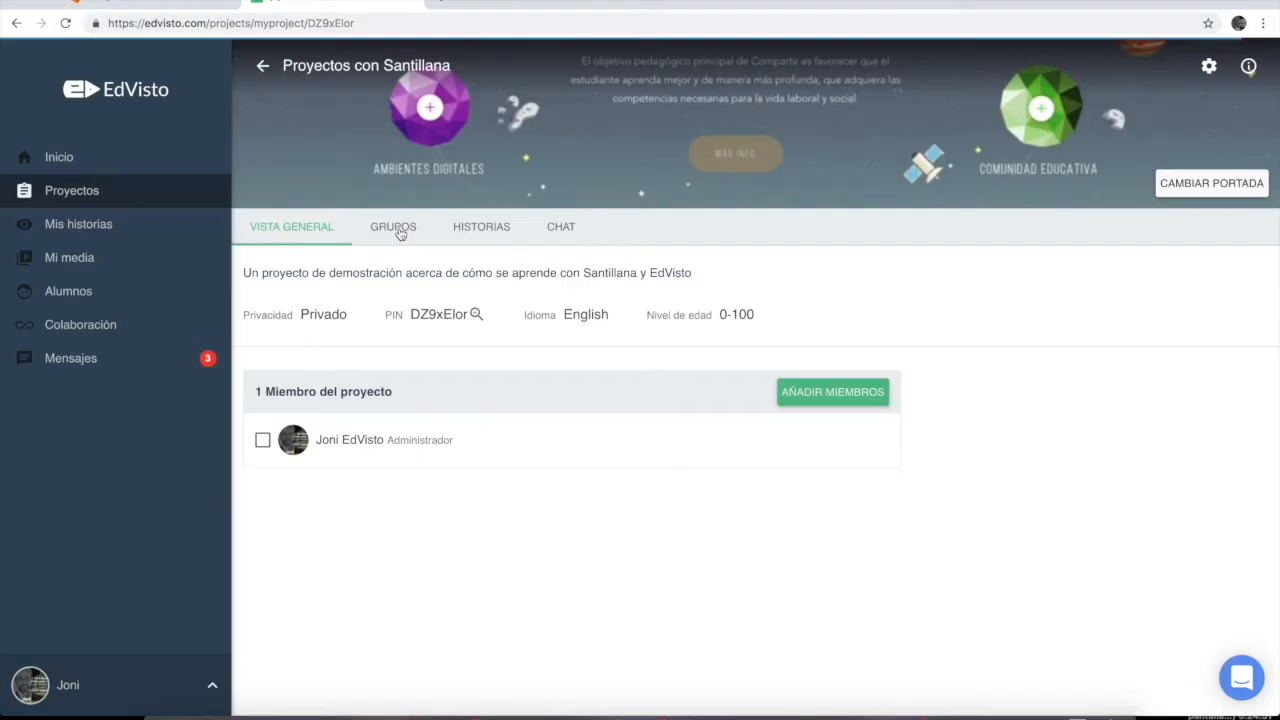
- Create a group titled "Grupo 1" in the "Proyectos con Santillana" project
click(399, 227)
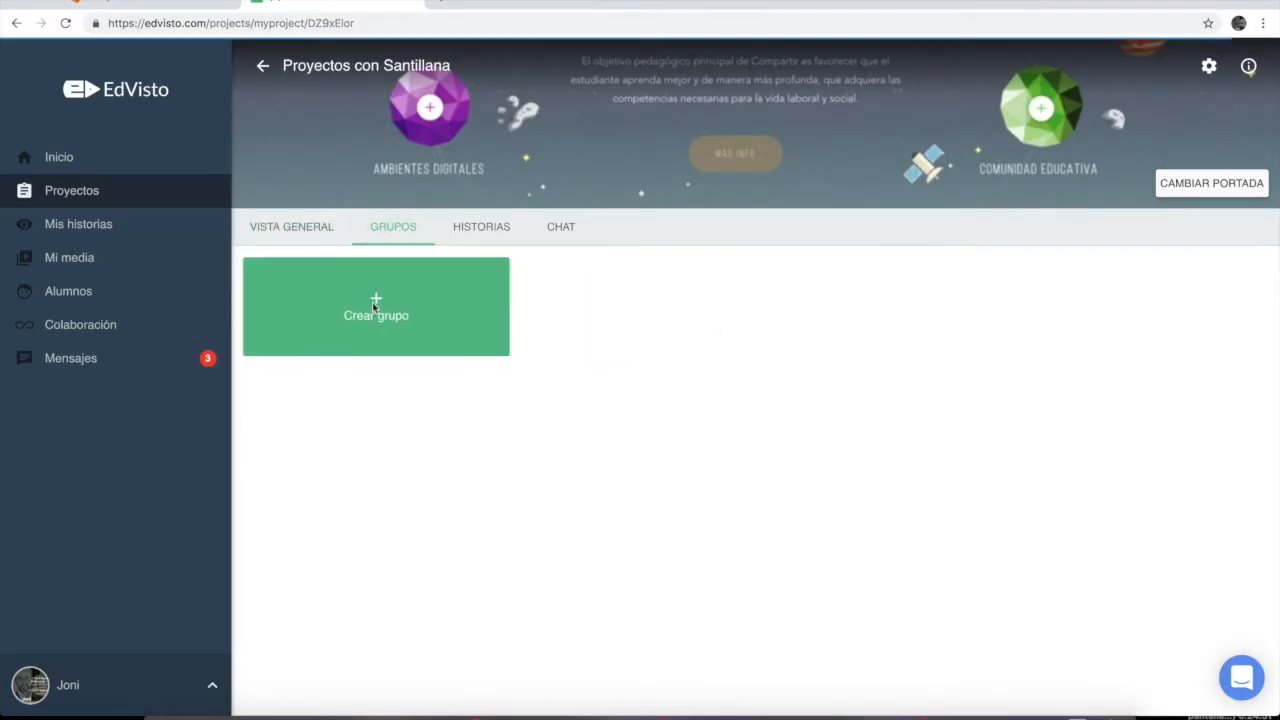
click(375, 308)
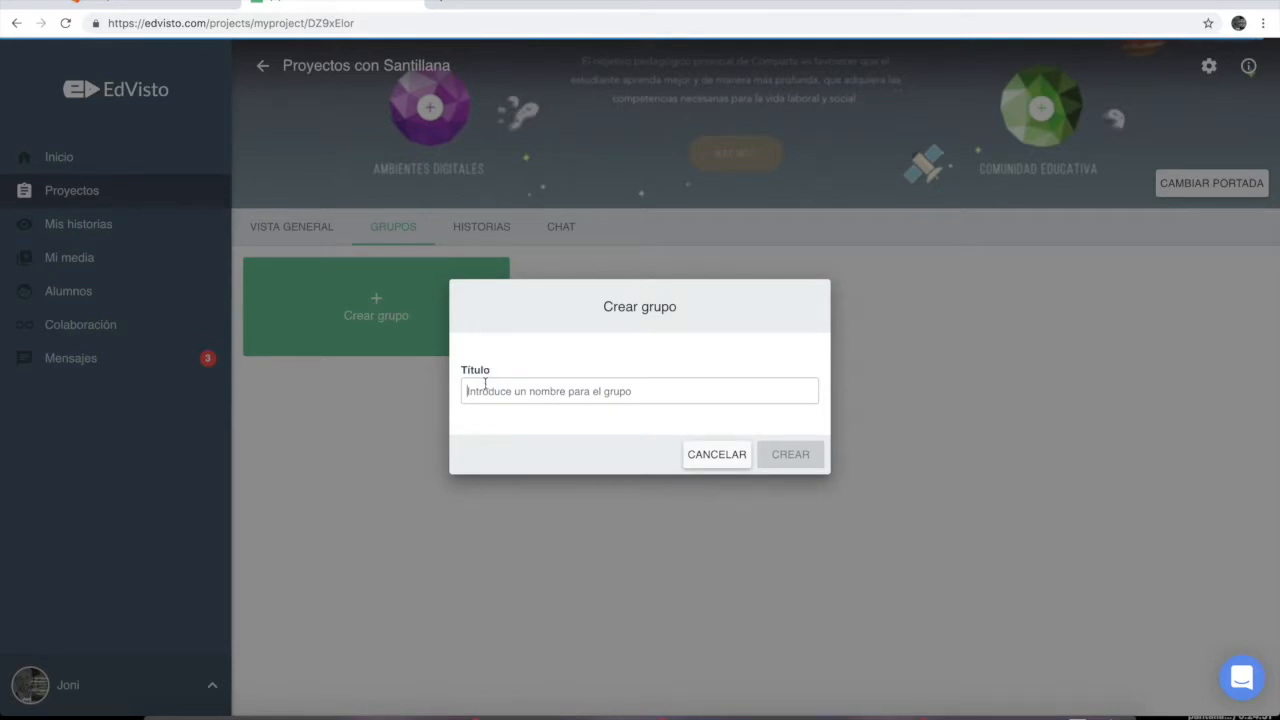
text(Grupo )
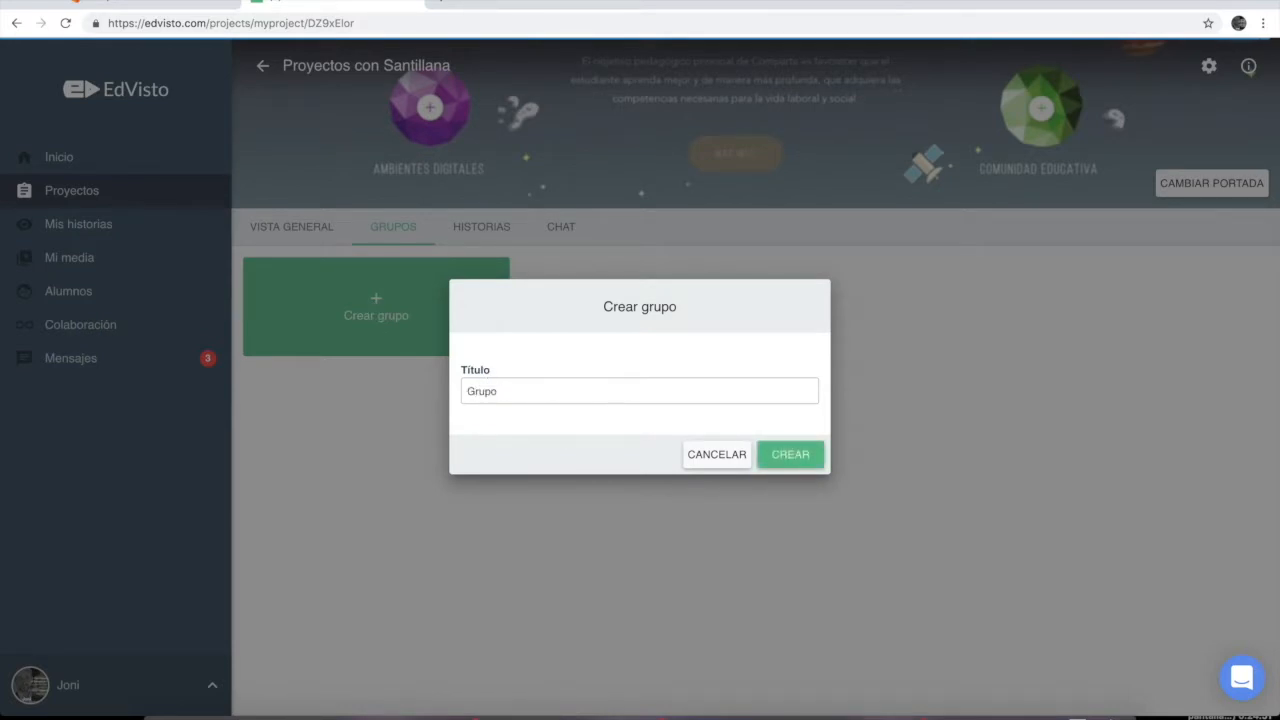
text(1)
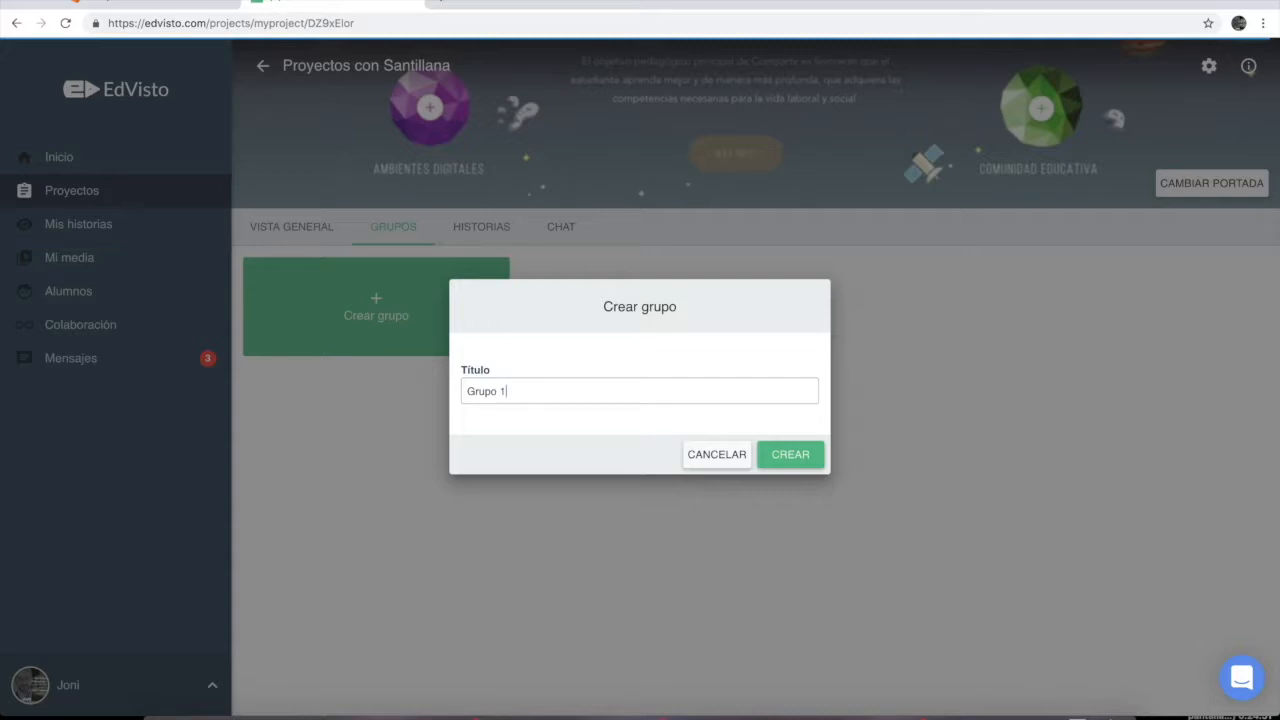
click(760, 455)
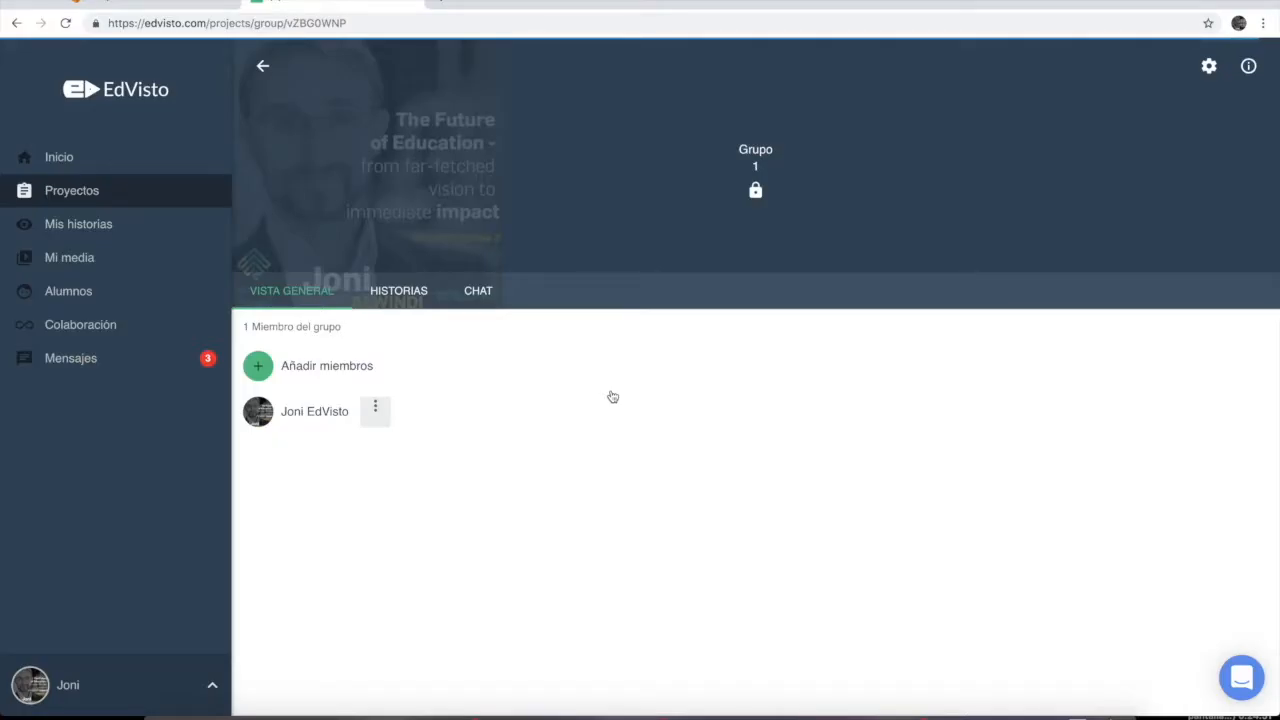
- Create a story titled "Historia del grupo 1" inside Grupo 1
click(401, 294)
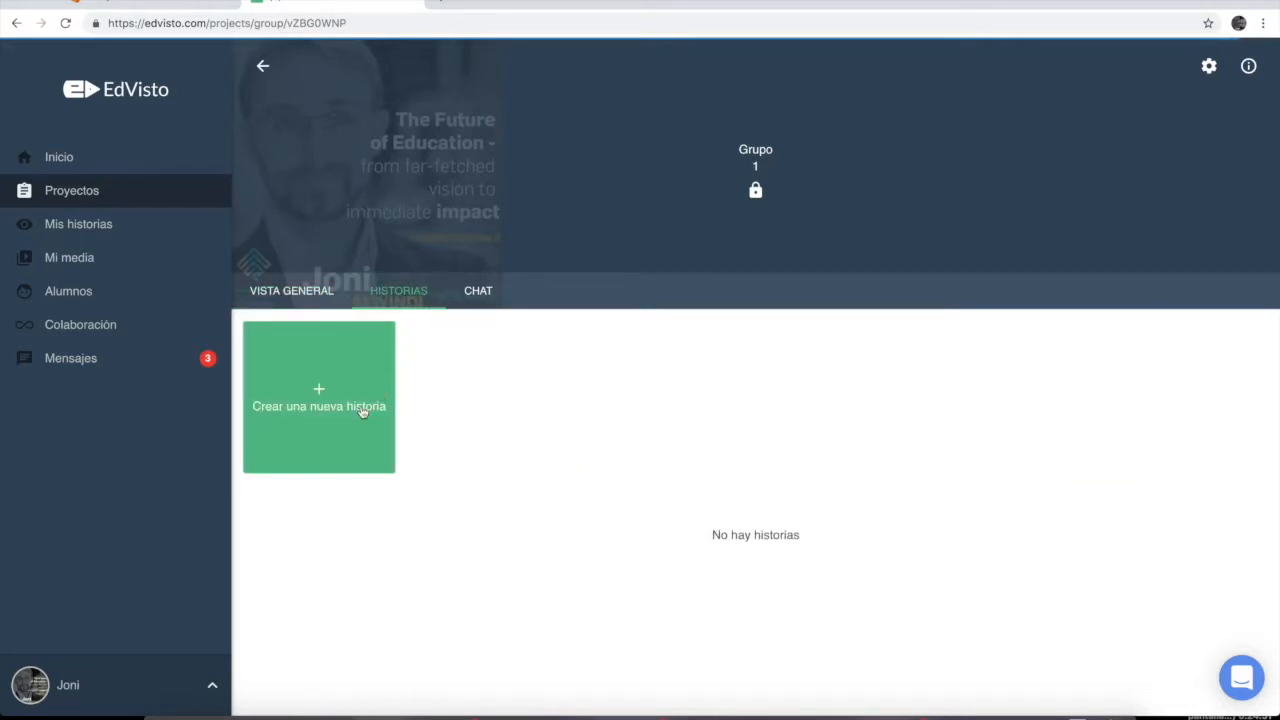
click(362, 410)
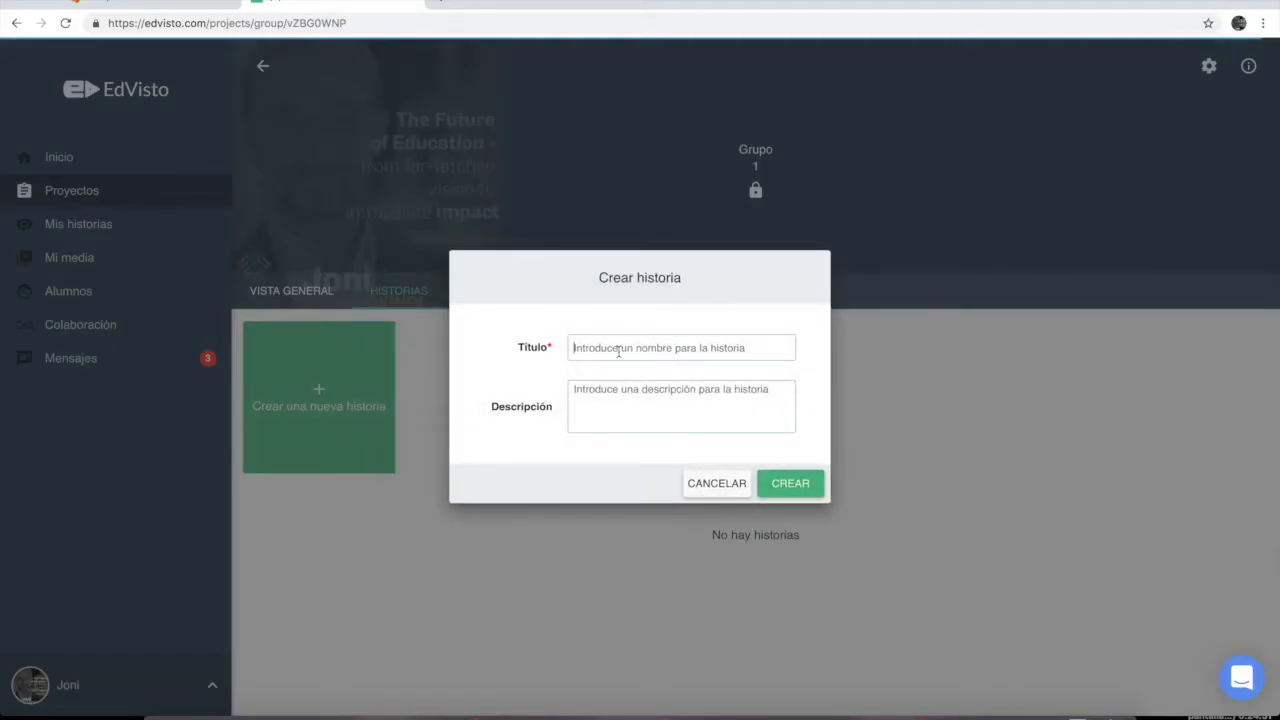
text(Histor)
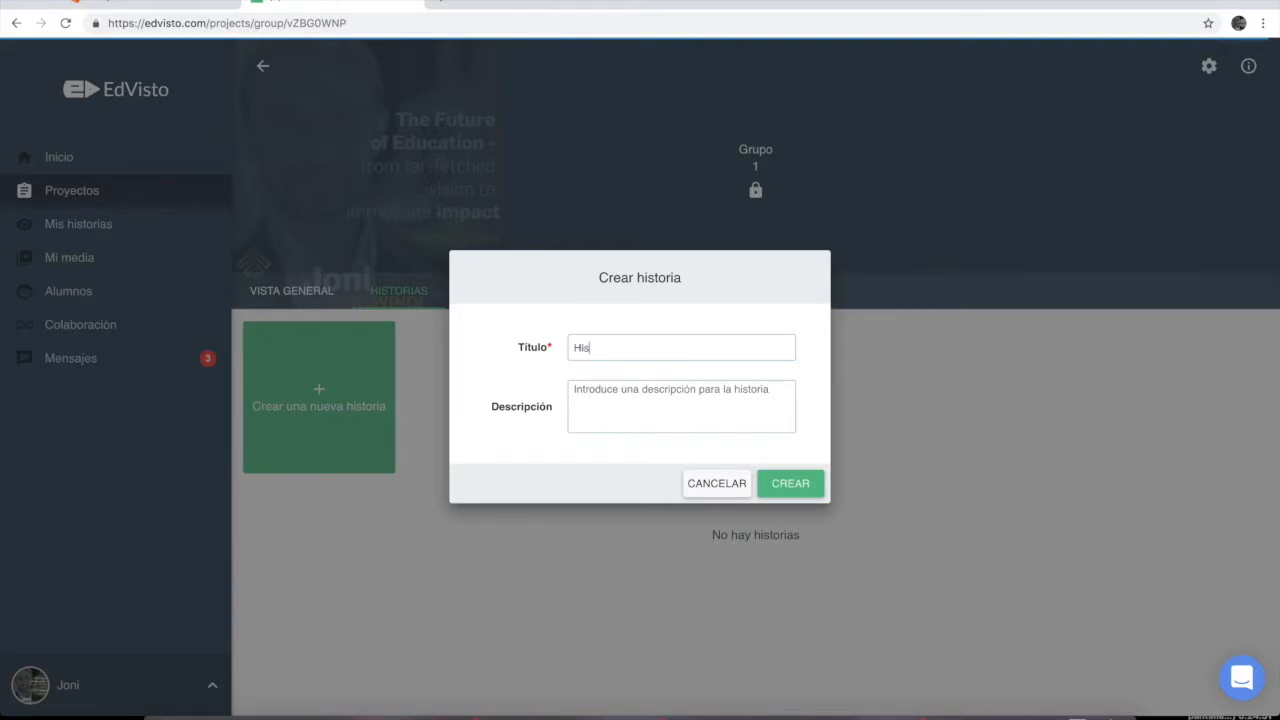
text(ia del grupo 1)
click(787, 483)
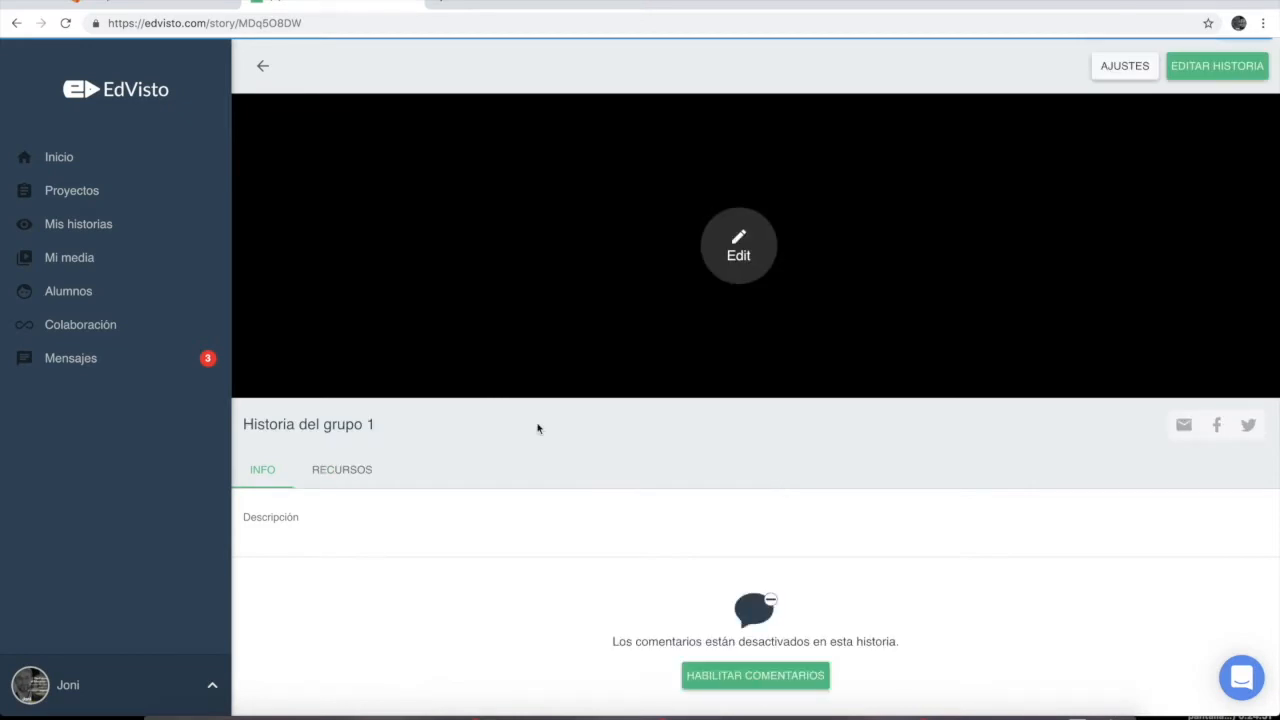
click(341, 472)
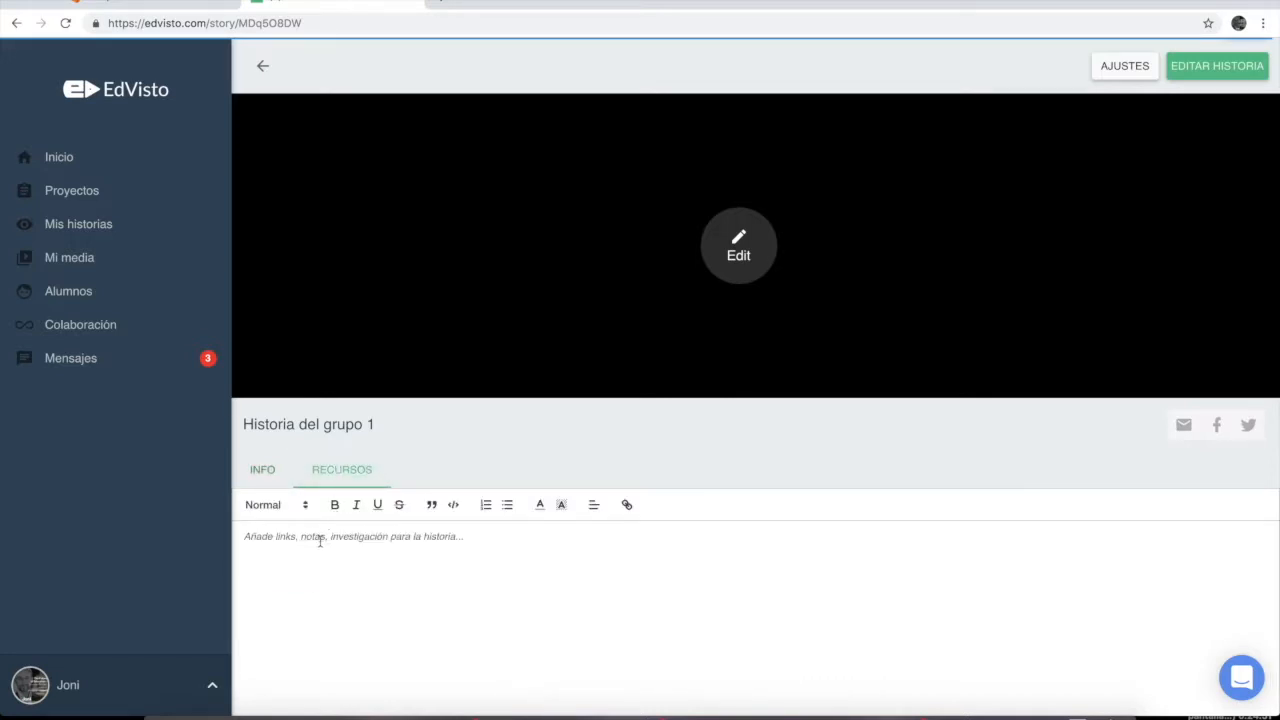
click(443, 3)
text(proyectos con santillana)
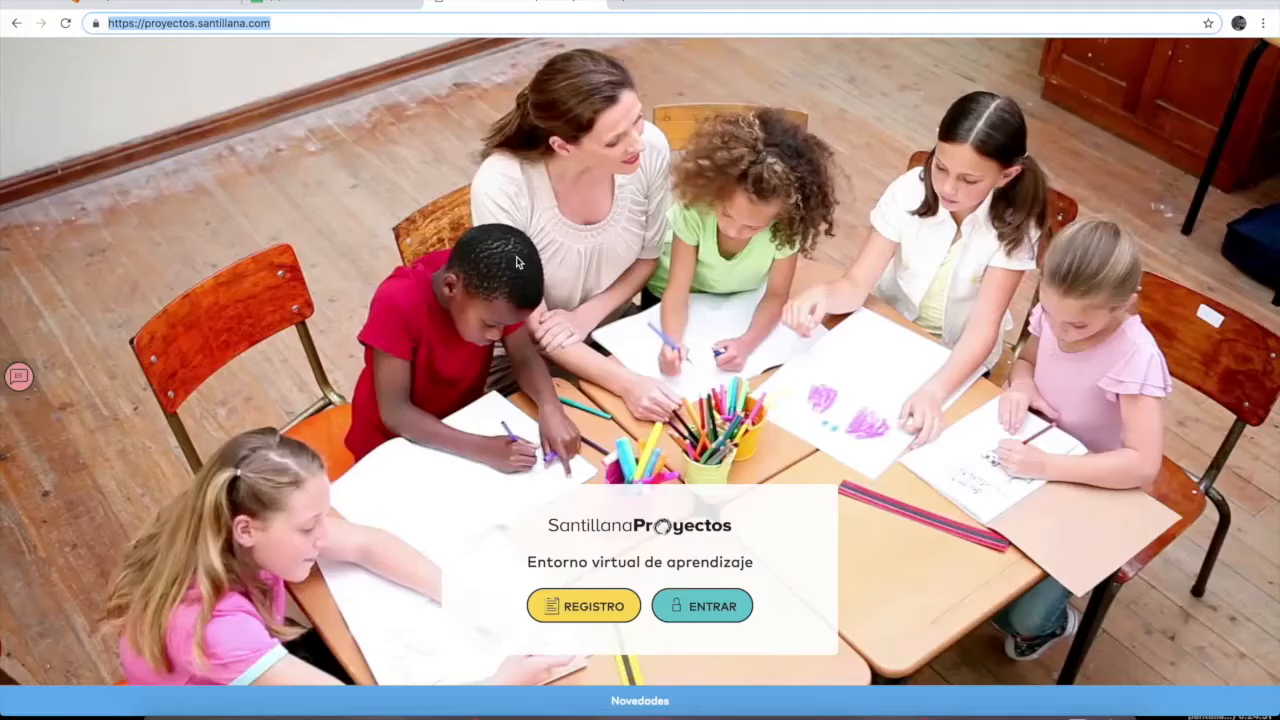
scroll(517, 262, down, 5)
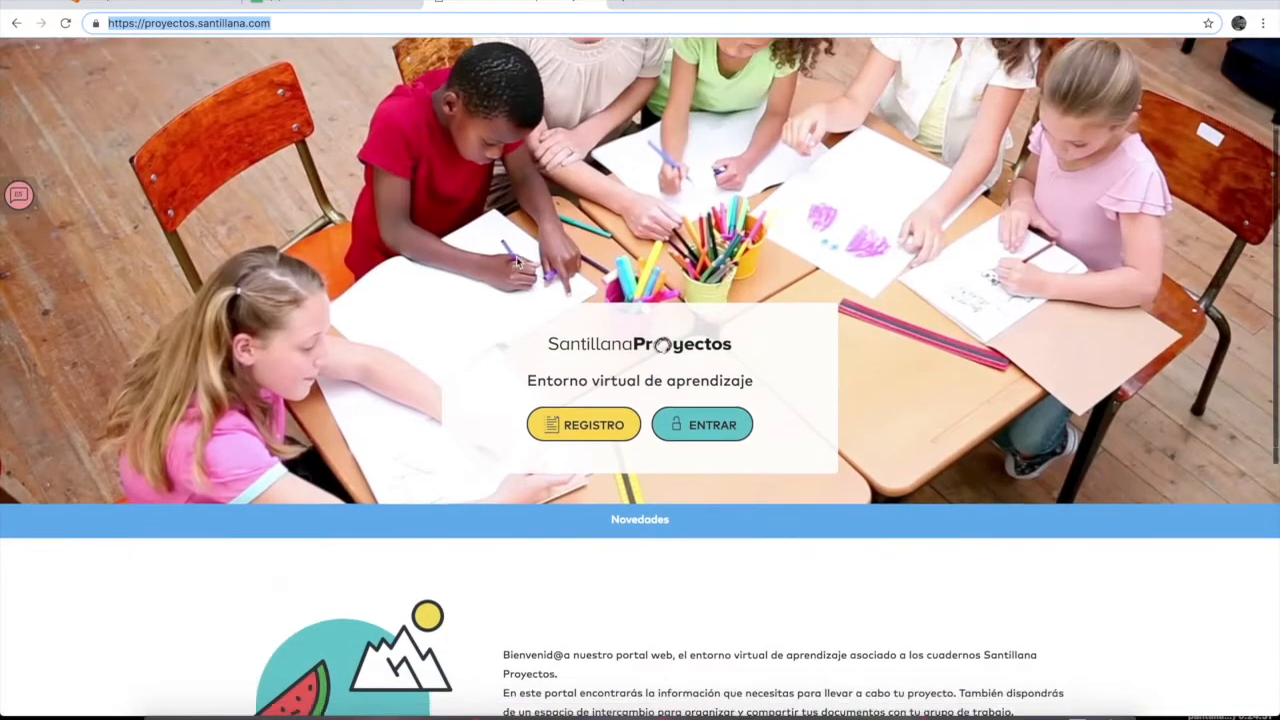
scroll(517, 262, down, 3)
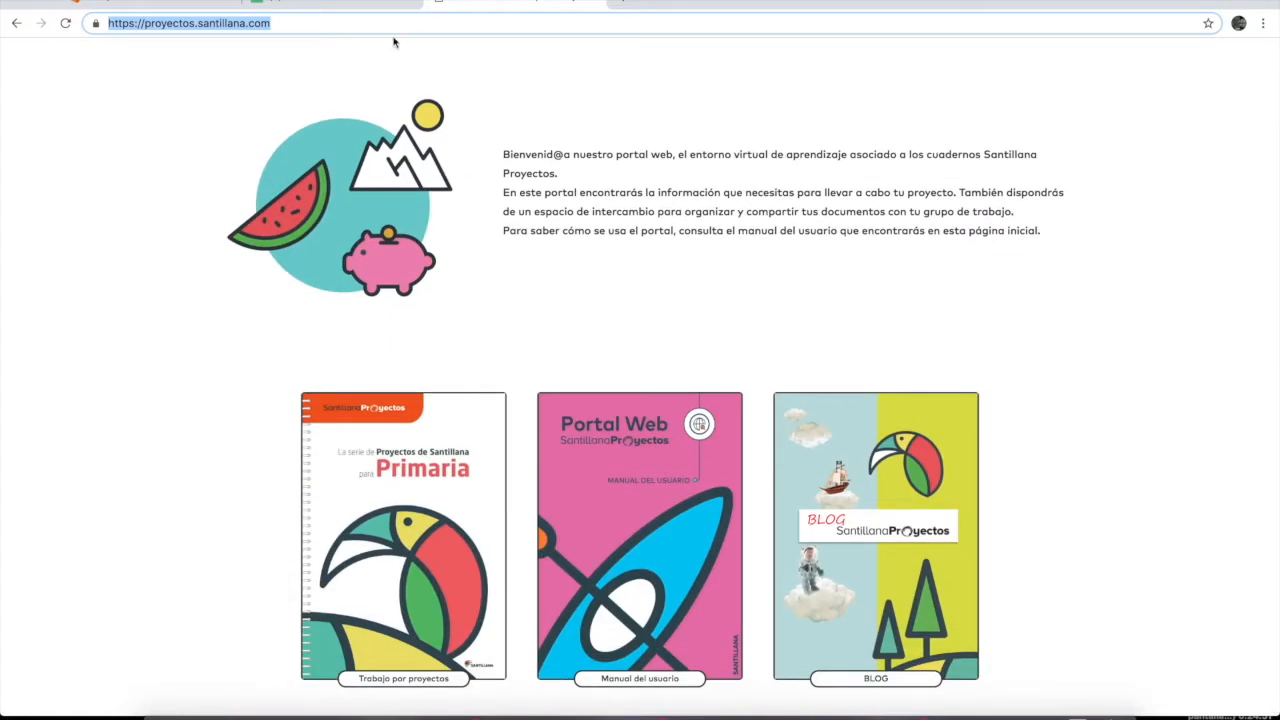
click(368, 12)
click(361, 543)
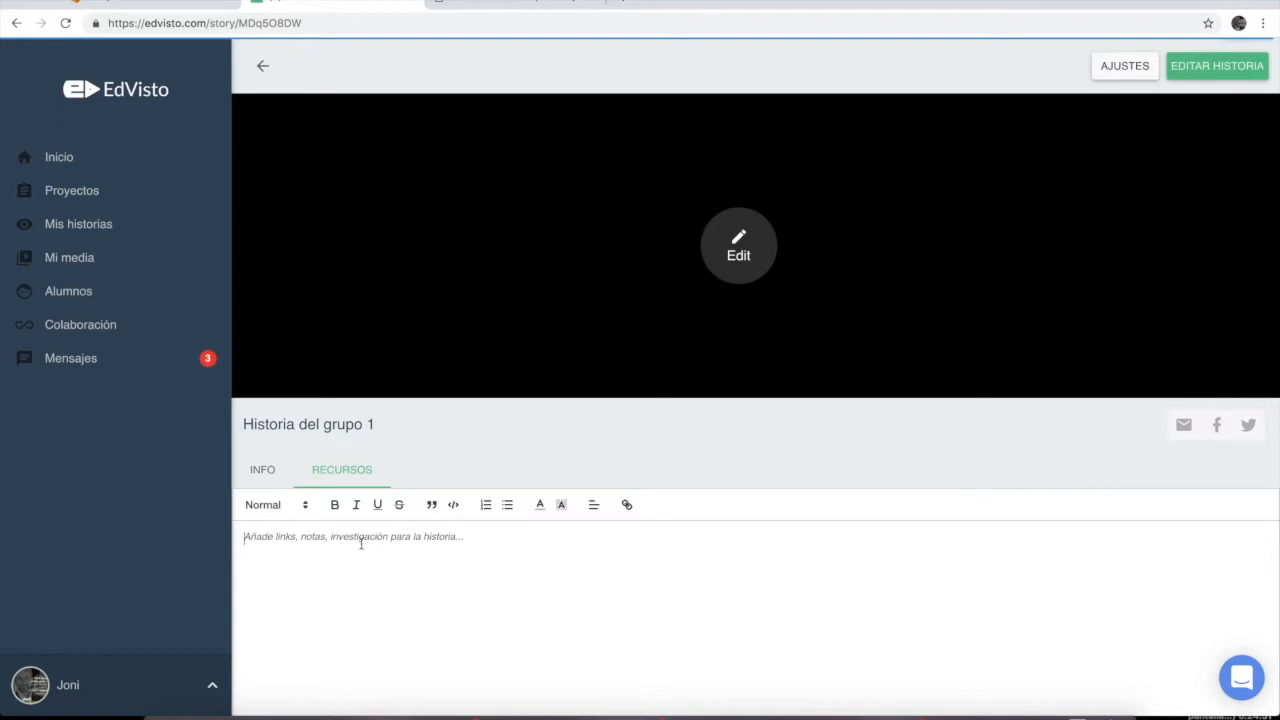
text(https://proyectos.santillana.com/)
- Copy the portal description starting "En este portal encontrarás la información" from the Santillana site into the story's resources, below the link
click(485, 9)
drag(503, 192, 1050, 233)
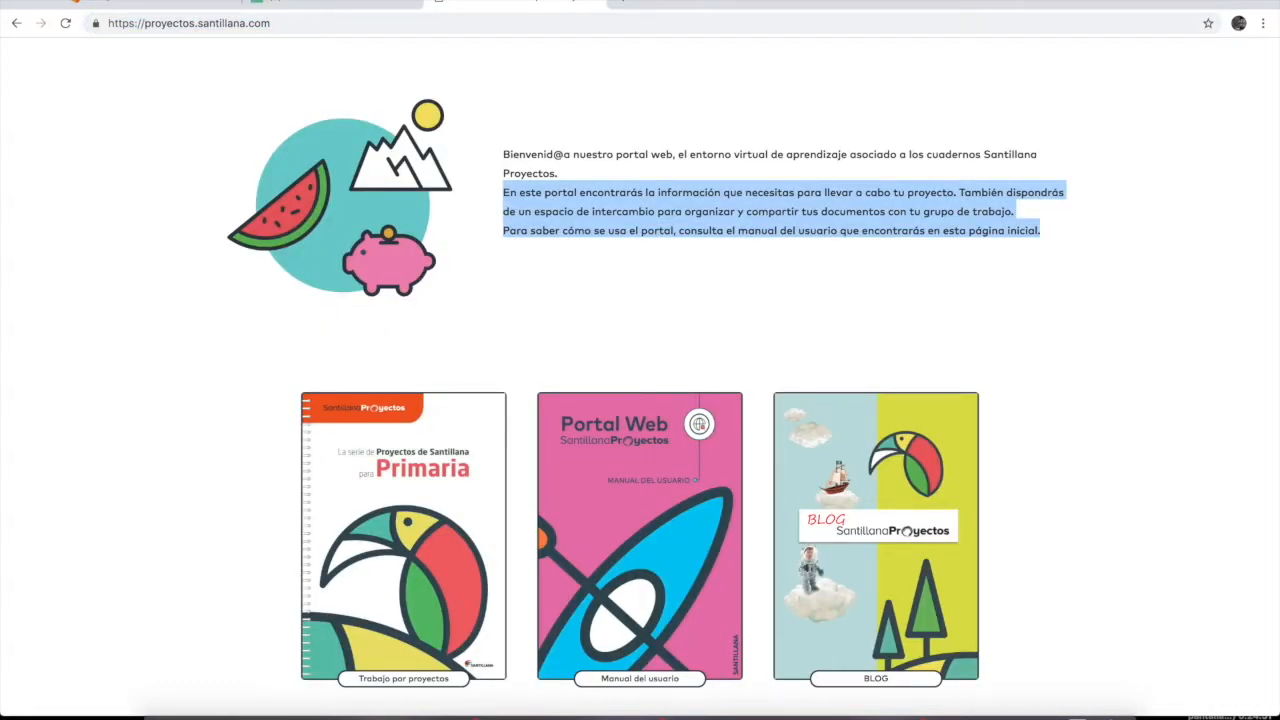
click(335, 10)
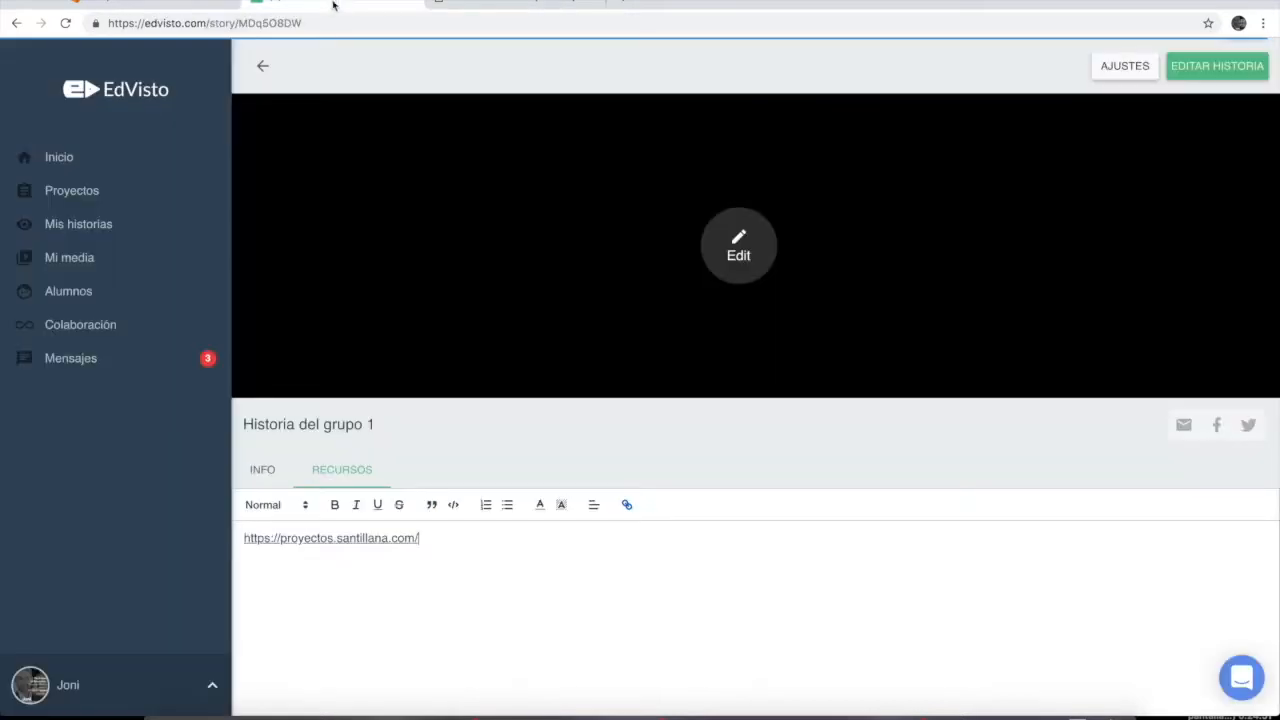
click(444, 544)
text(En este portal encontrarás la información que necesitas para llevar a cabo tu proyecto. También dispondrás de un espacio de intercambio para organizar y compartir tus documentos con tu grupo de trabajo. Para saber cómo se usa el portal, consulta el manual del usuario que encontrarás en esta página inicial.)
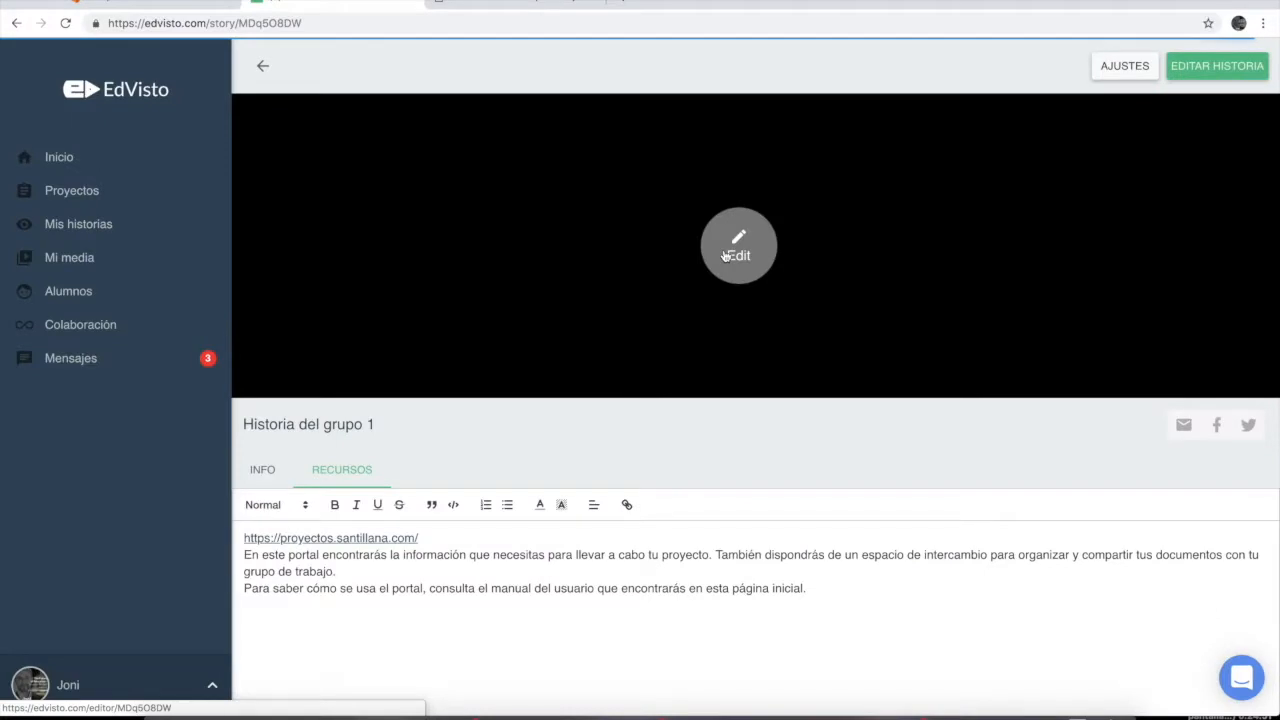
- Upload a video clip of the trees and houses from the phone in the story's editor and place it in the first scene
click(726, 256)
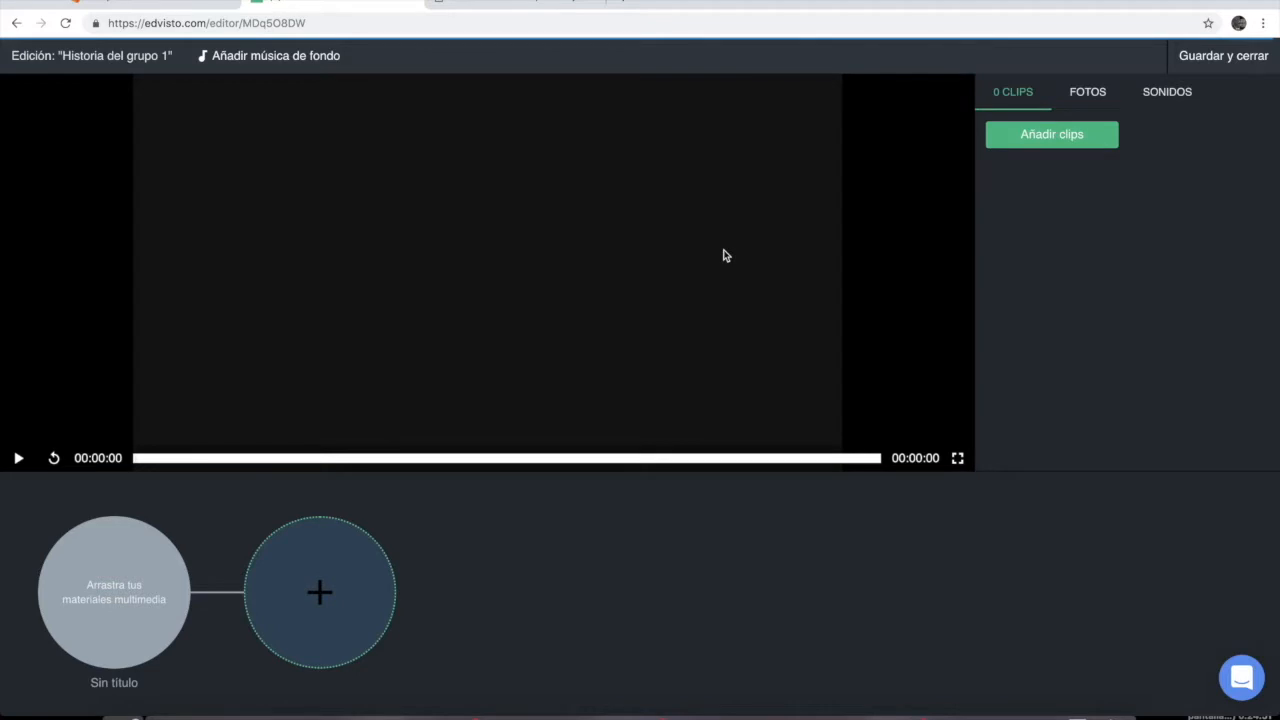
click(1070, 141)
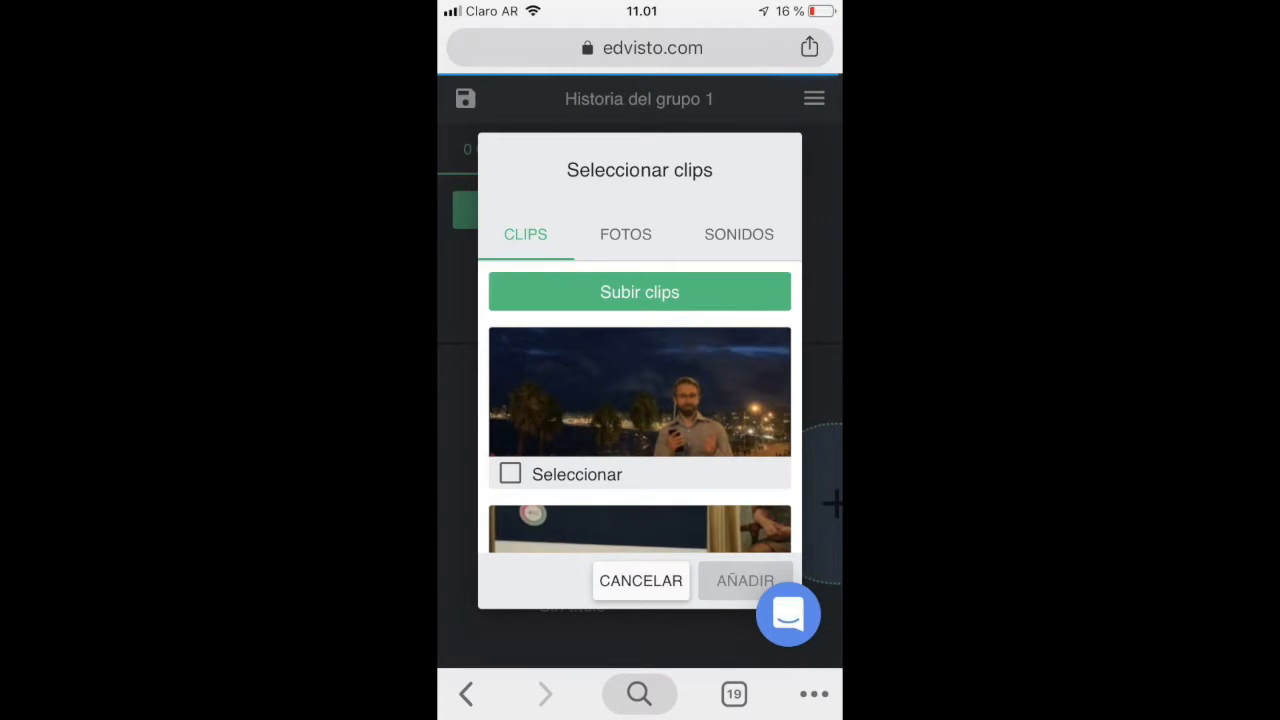
click(640, 292)
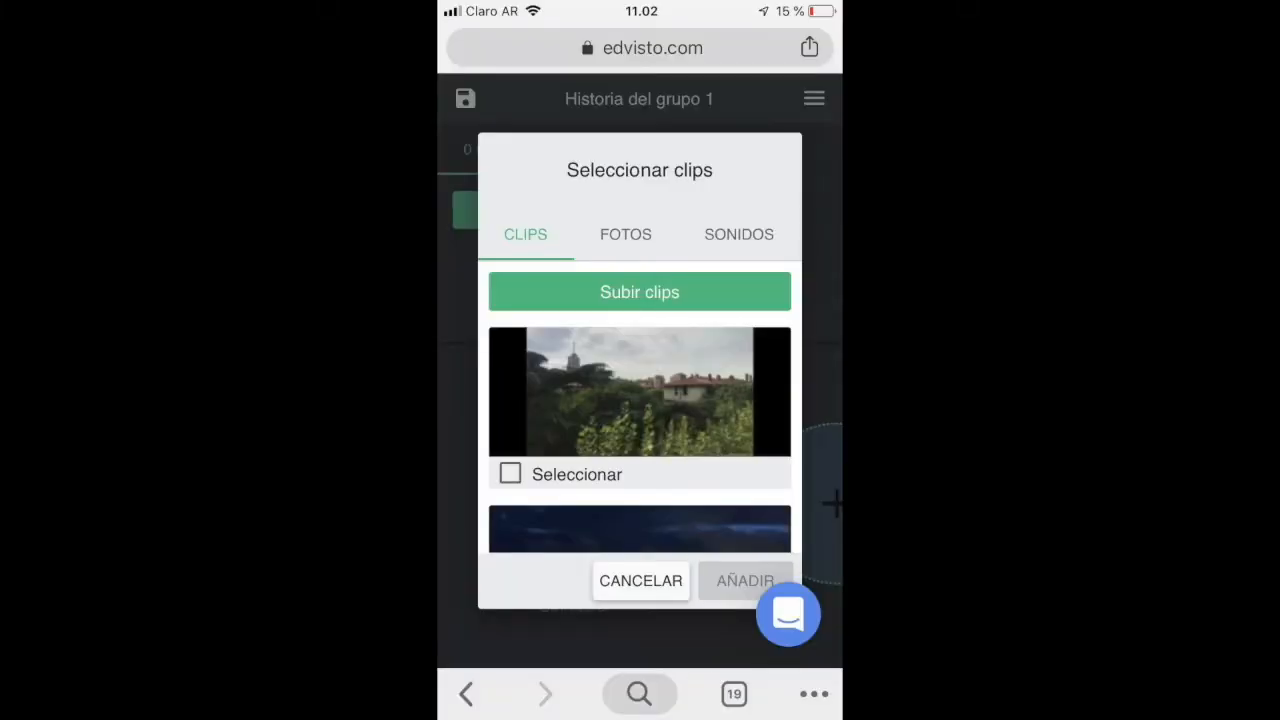
click(510, 474)
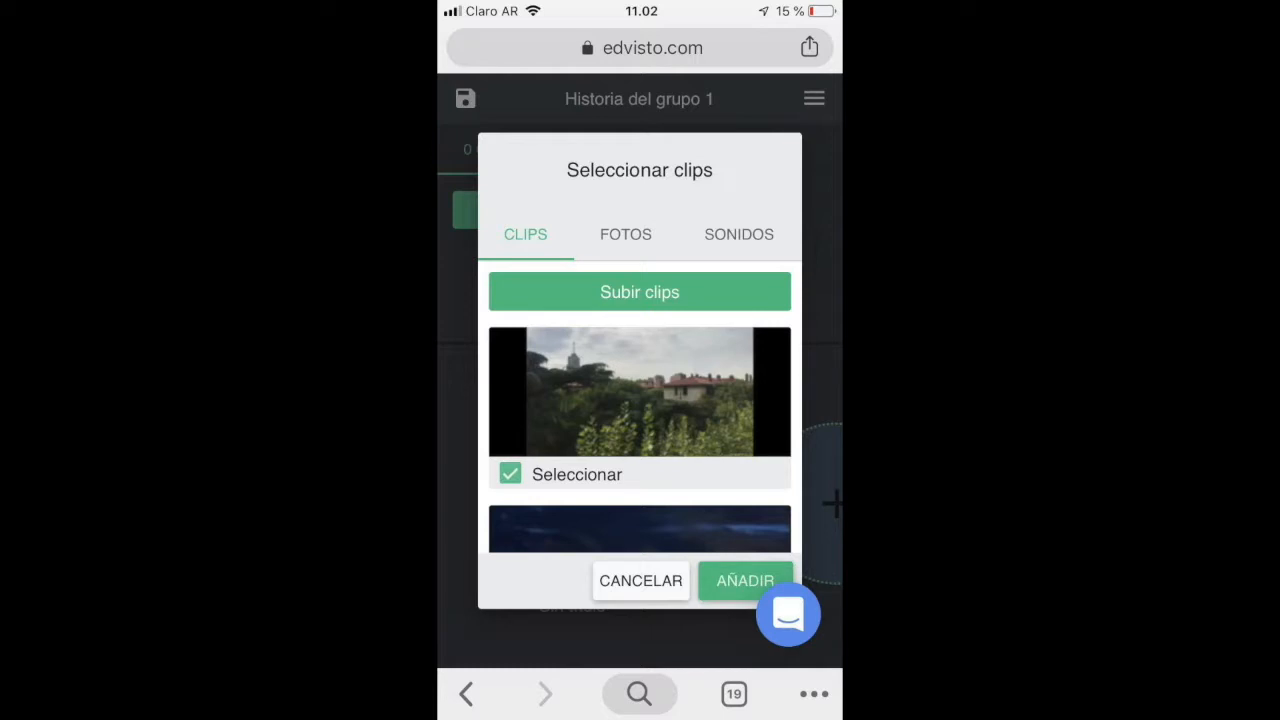
click(745, 580)
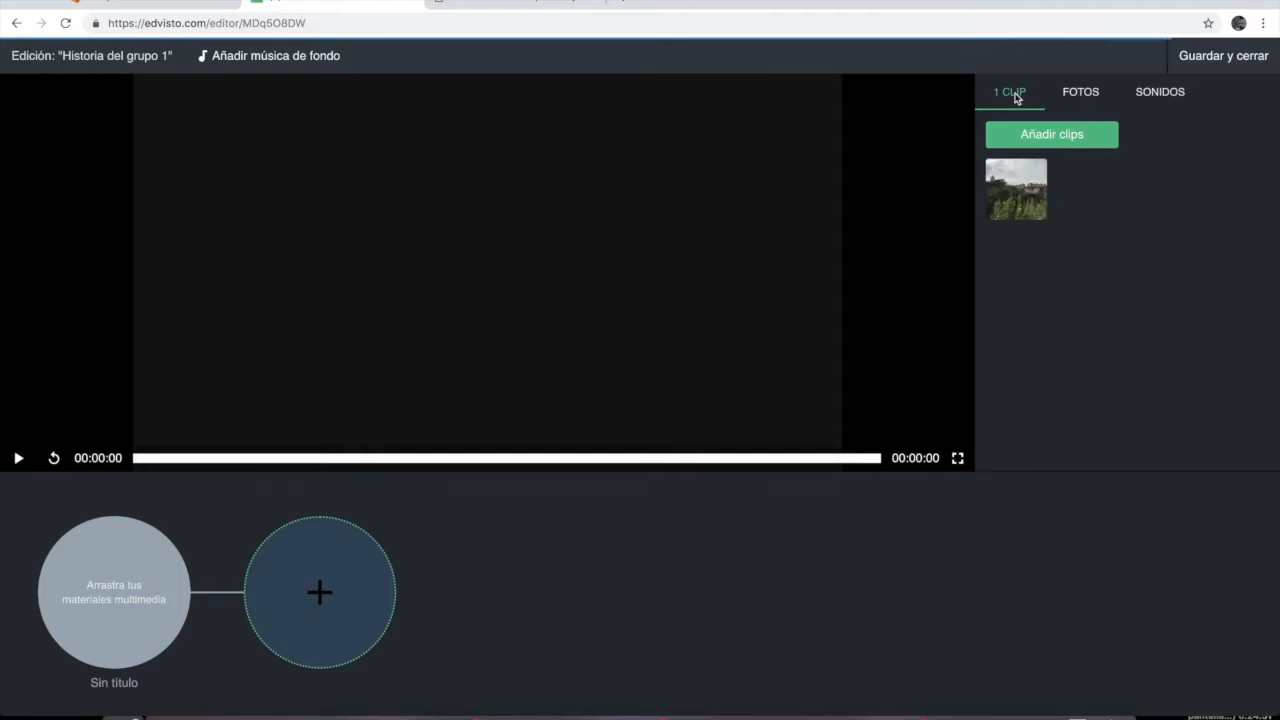
drag(1023, 191, 127, 598)
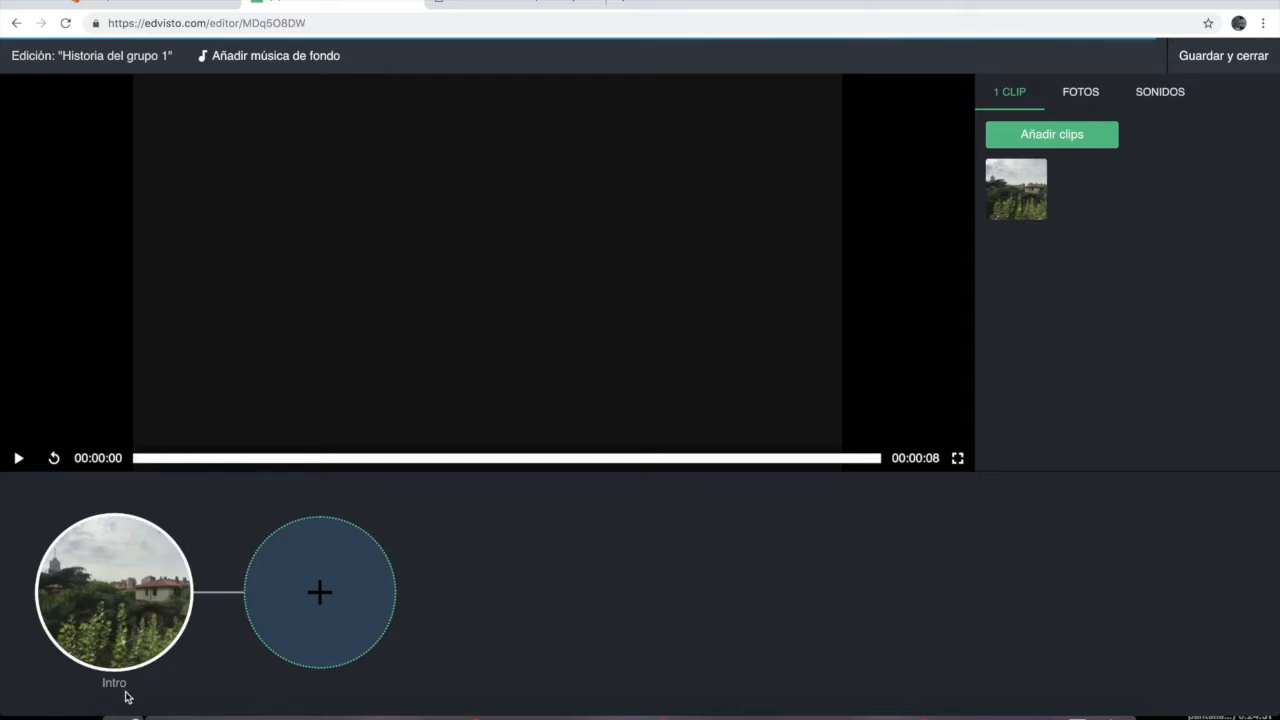
- Add the text "Intro" over the scene's clip and shift the text on the timeline to start past the clip's midpoint
click(107, 614)
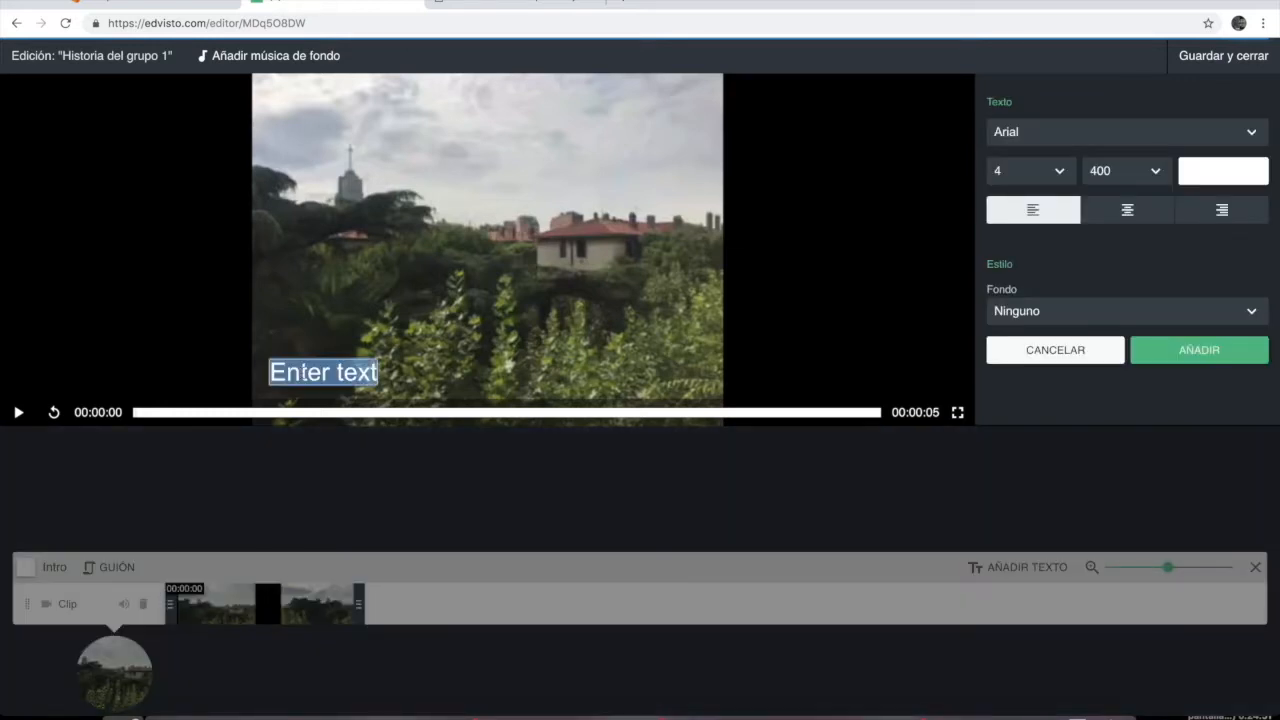
text(Intro)
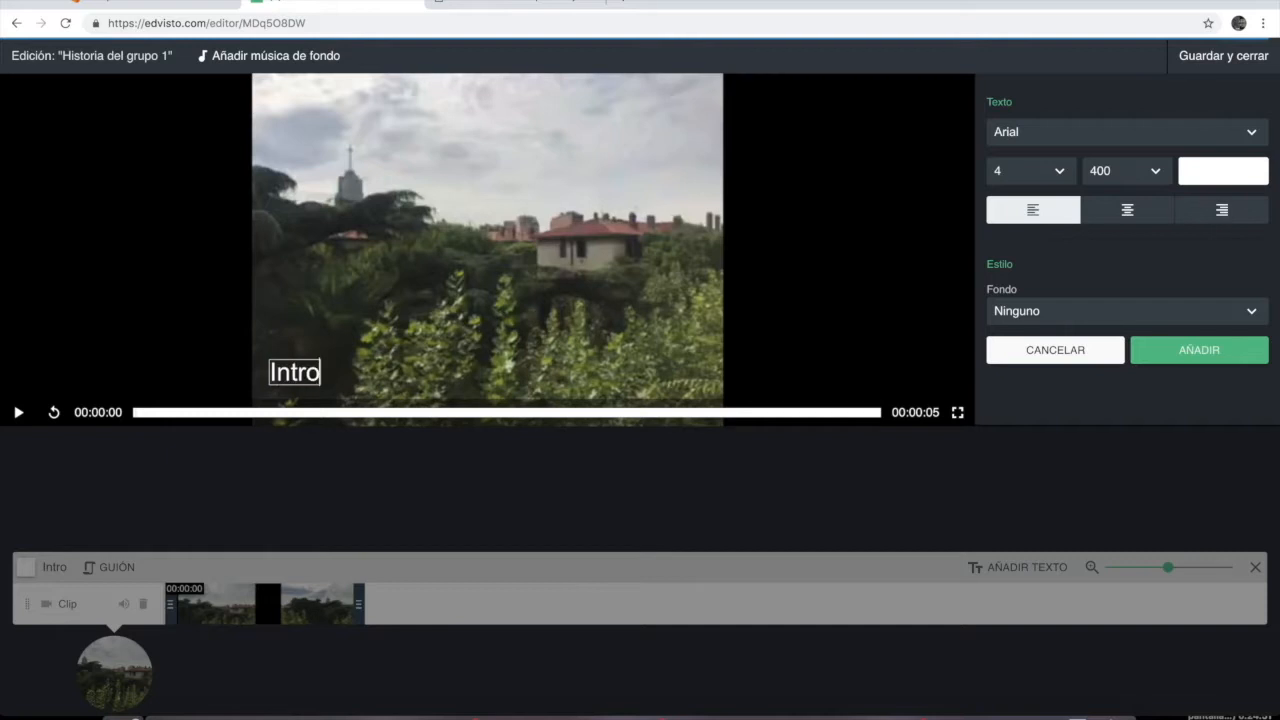
click(1175, 350)
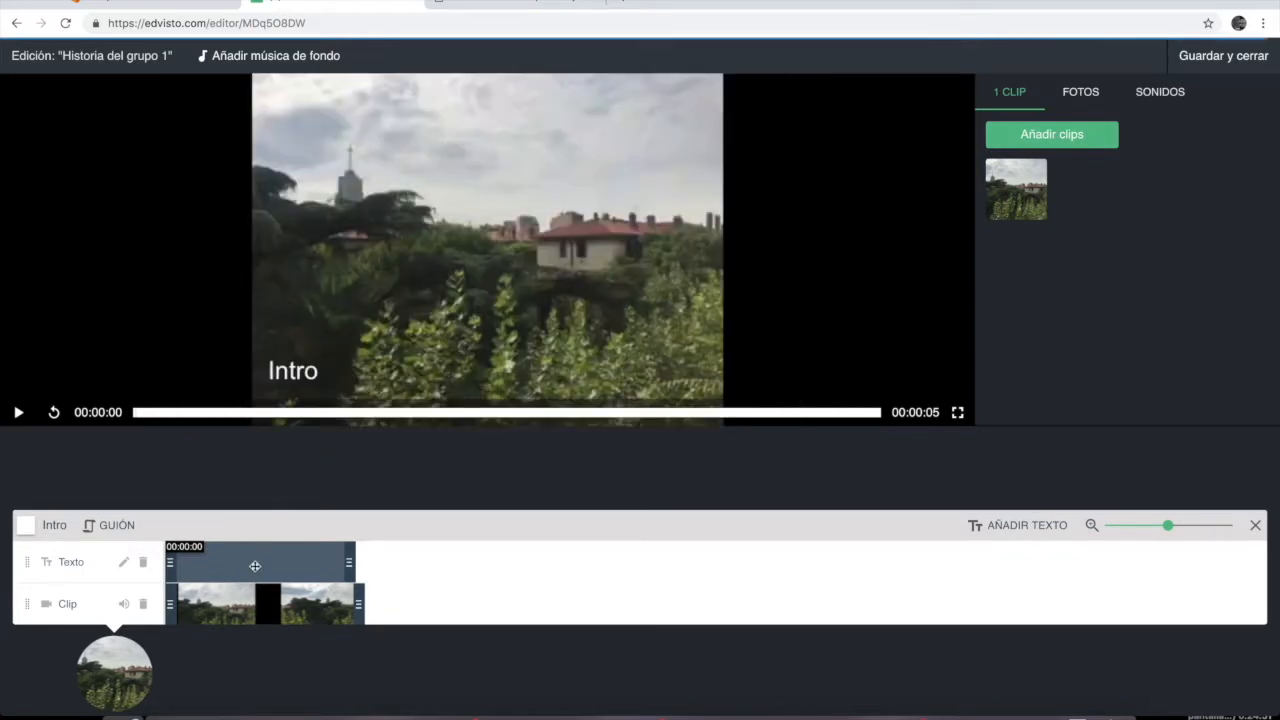
drag(255, 566, 367, 565)
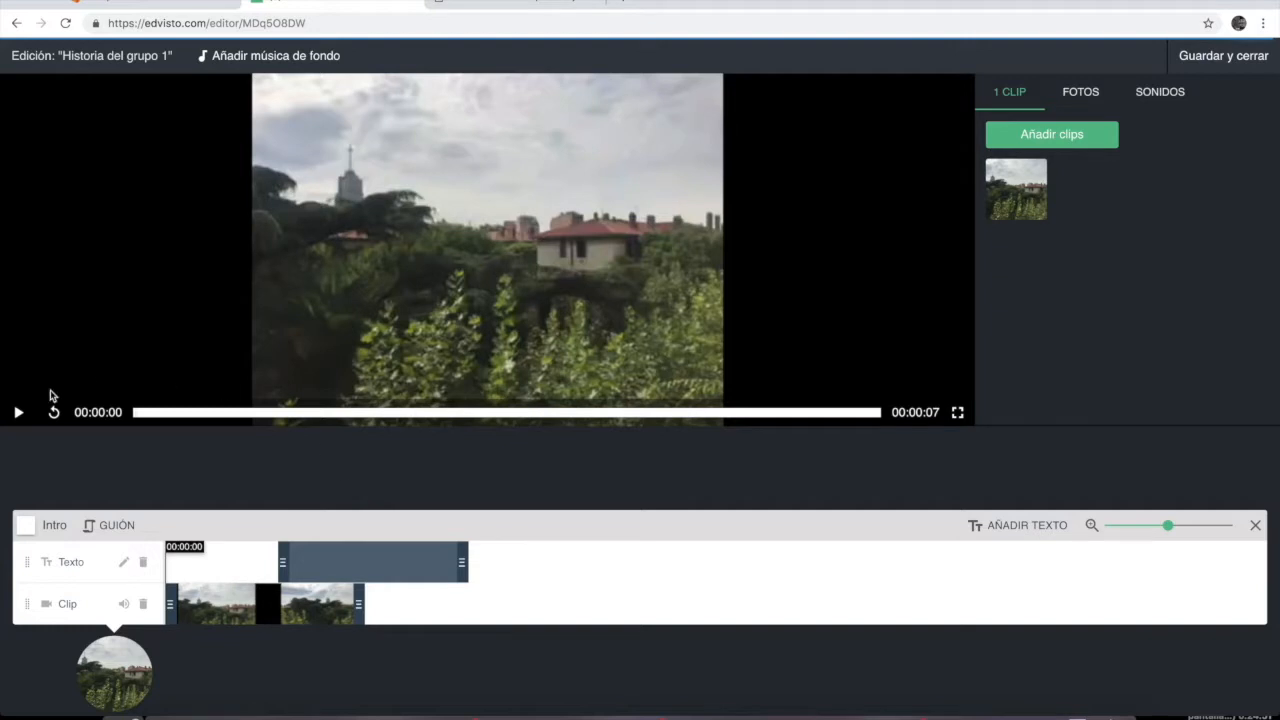
- Trim the end of the "Intro" text on the timeline to finish together with the clip, and close the scene
click(16, 413)
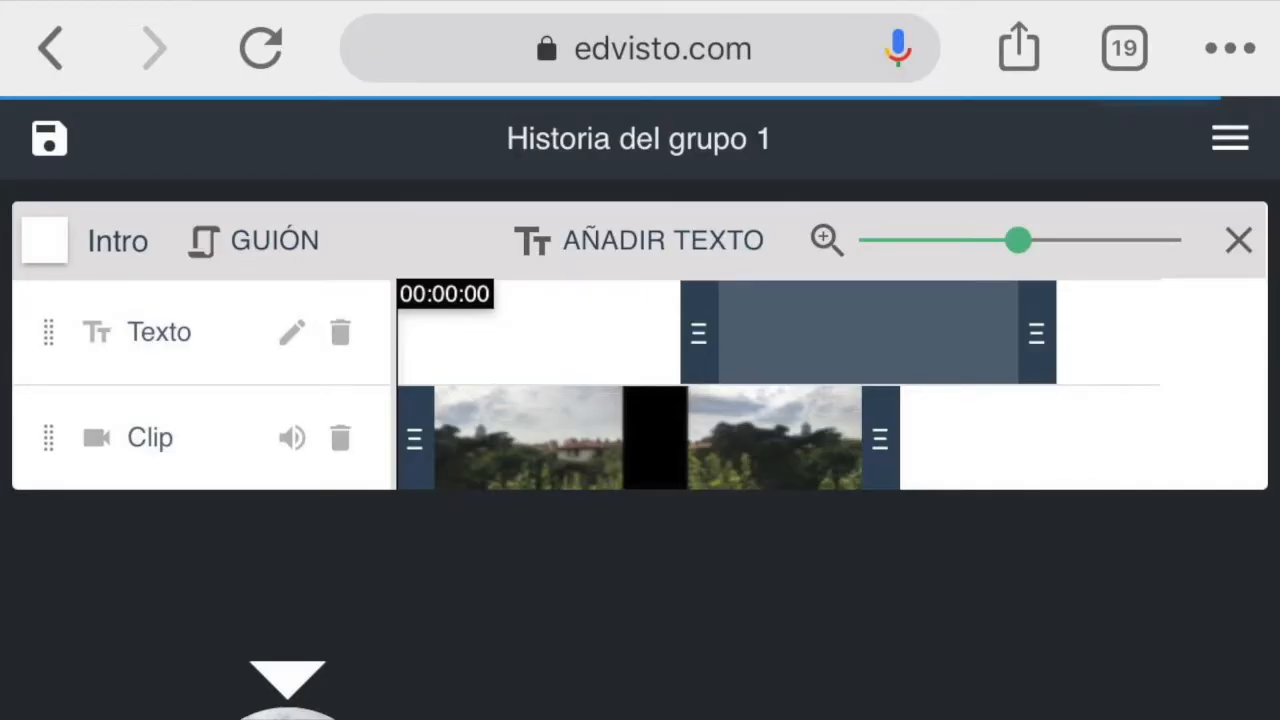
drag(1037, 333, 879, 333)
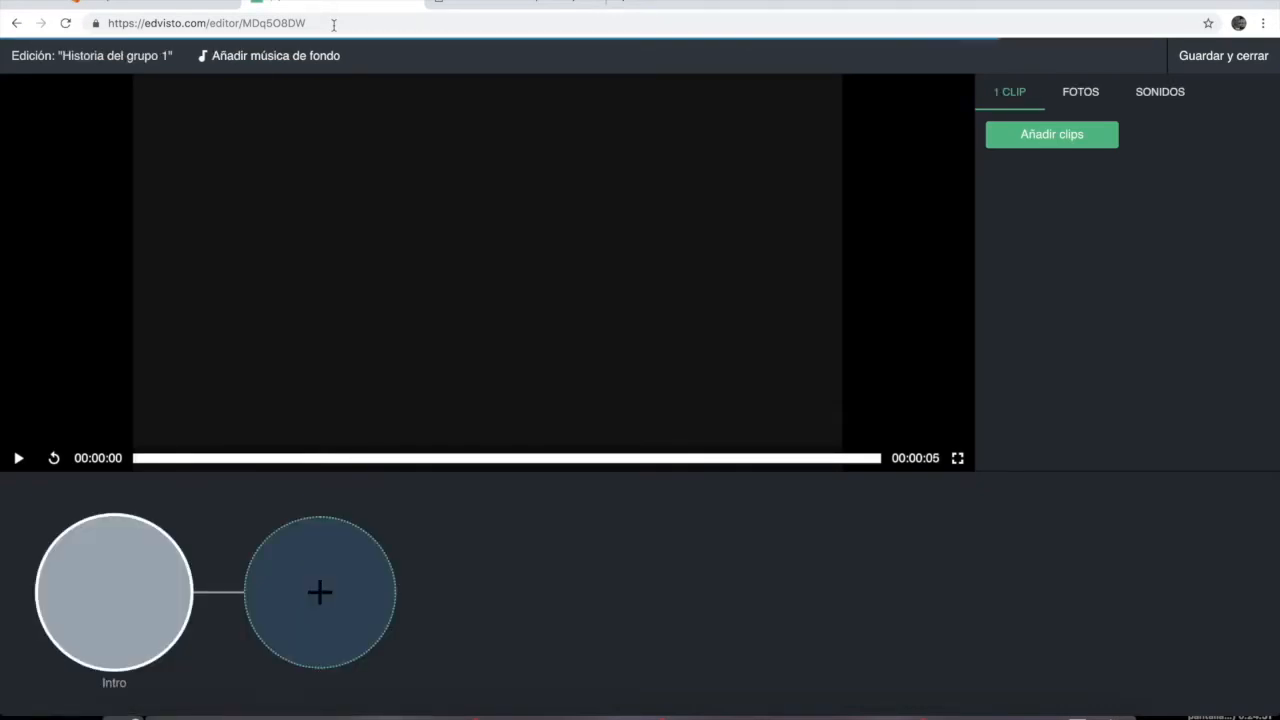
click(121, 549)
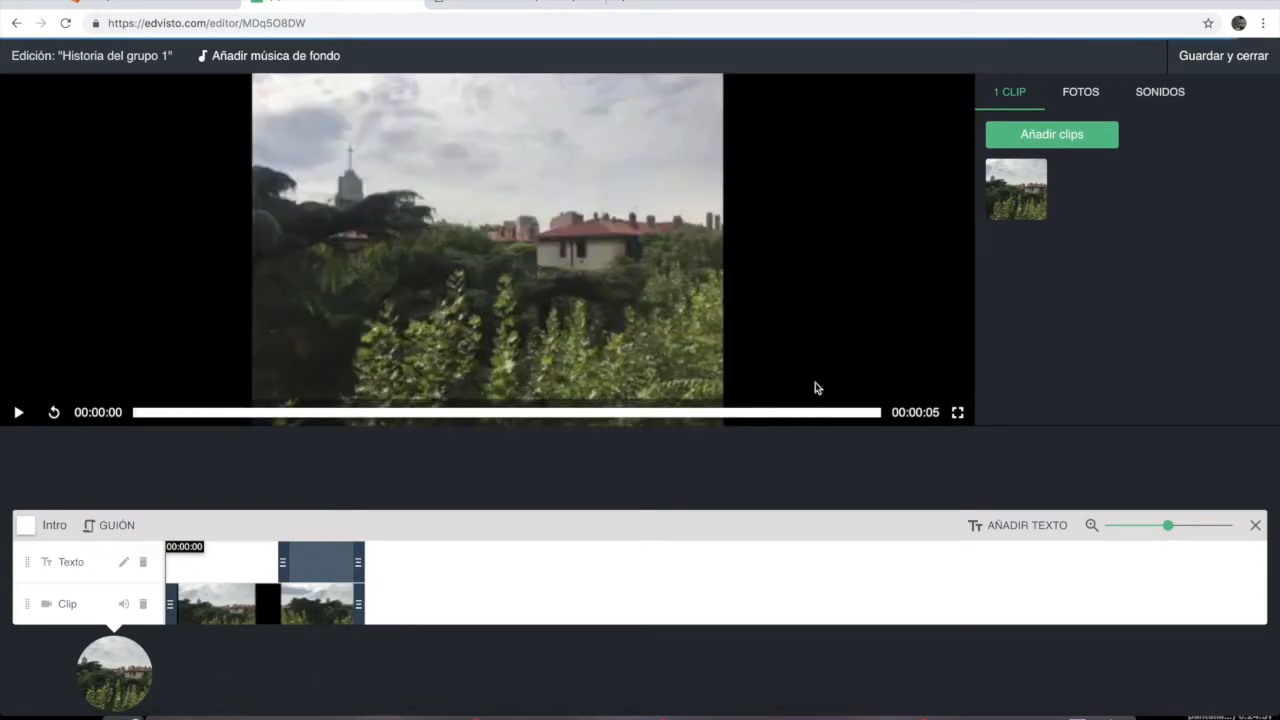
click(1255, 526)
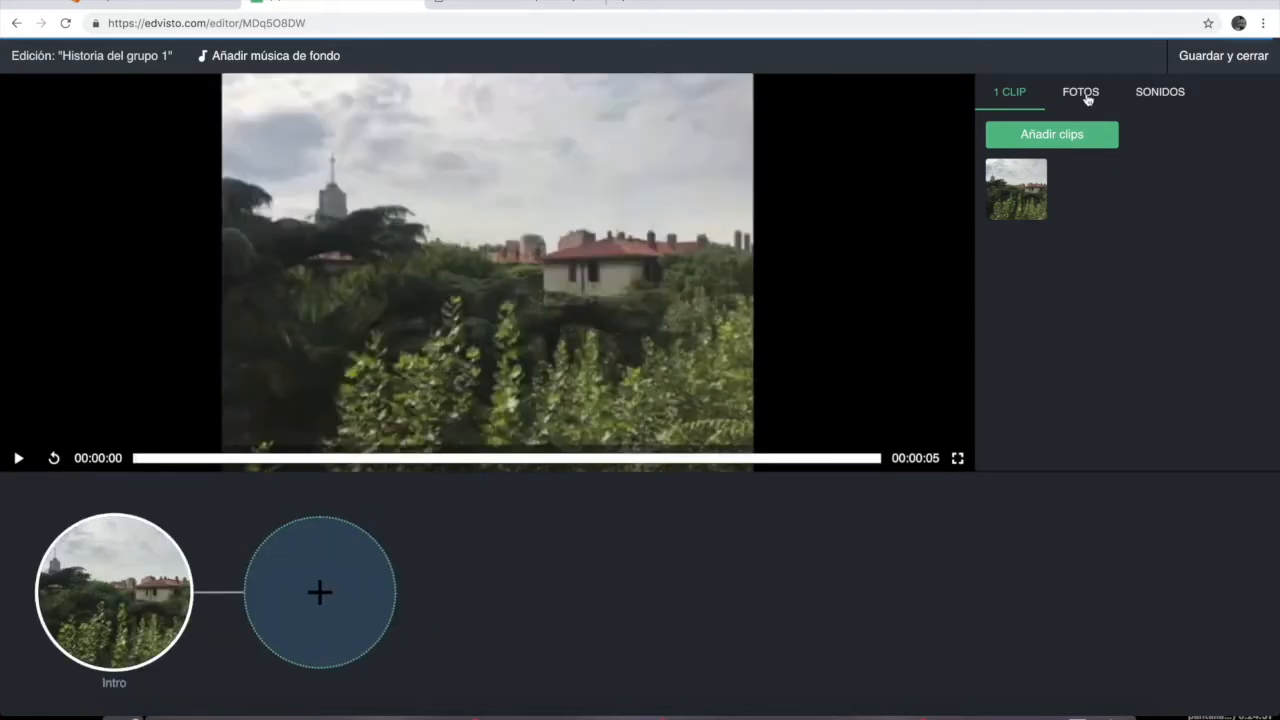
- Add the first five phone screenshots from the photo library to the story's images
click(1086, 95)
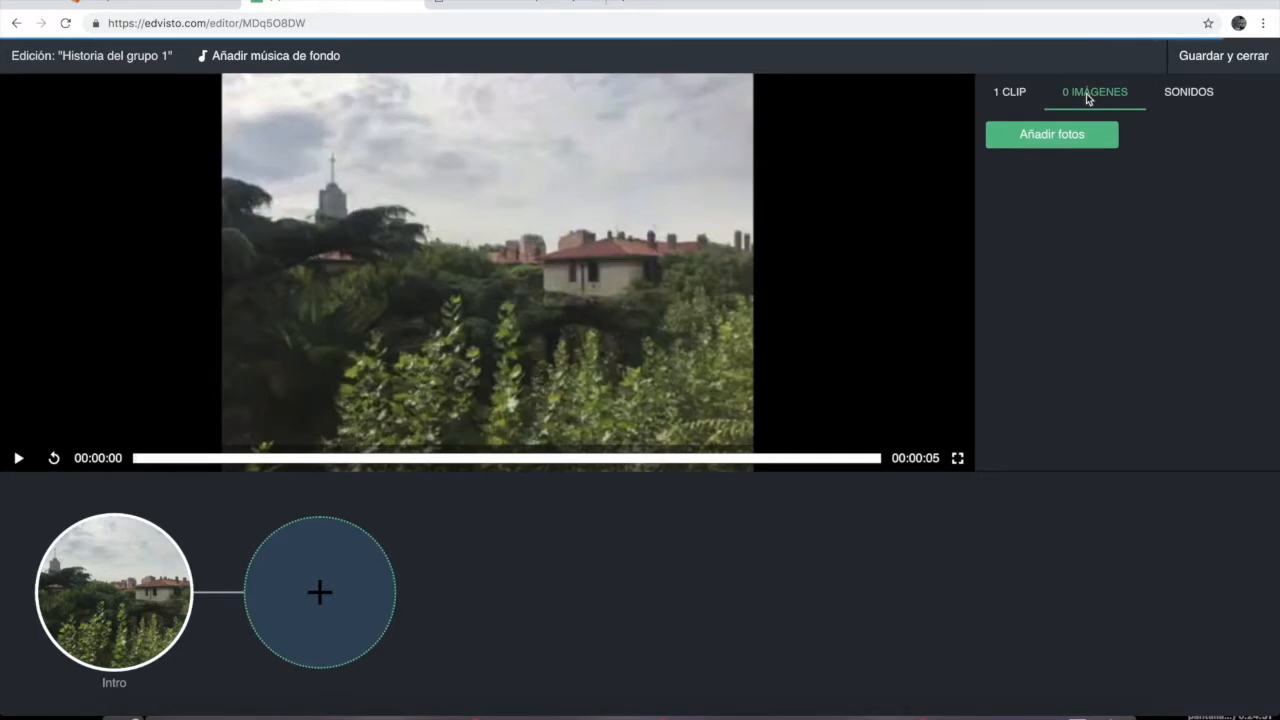
click(1057, 140)
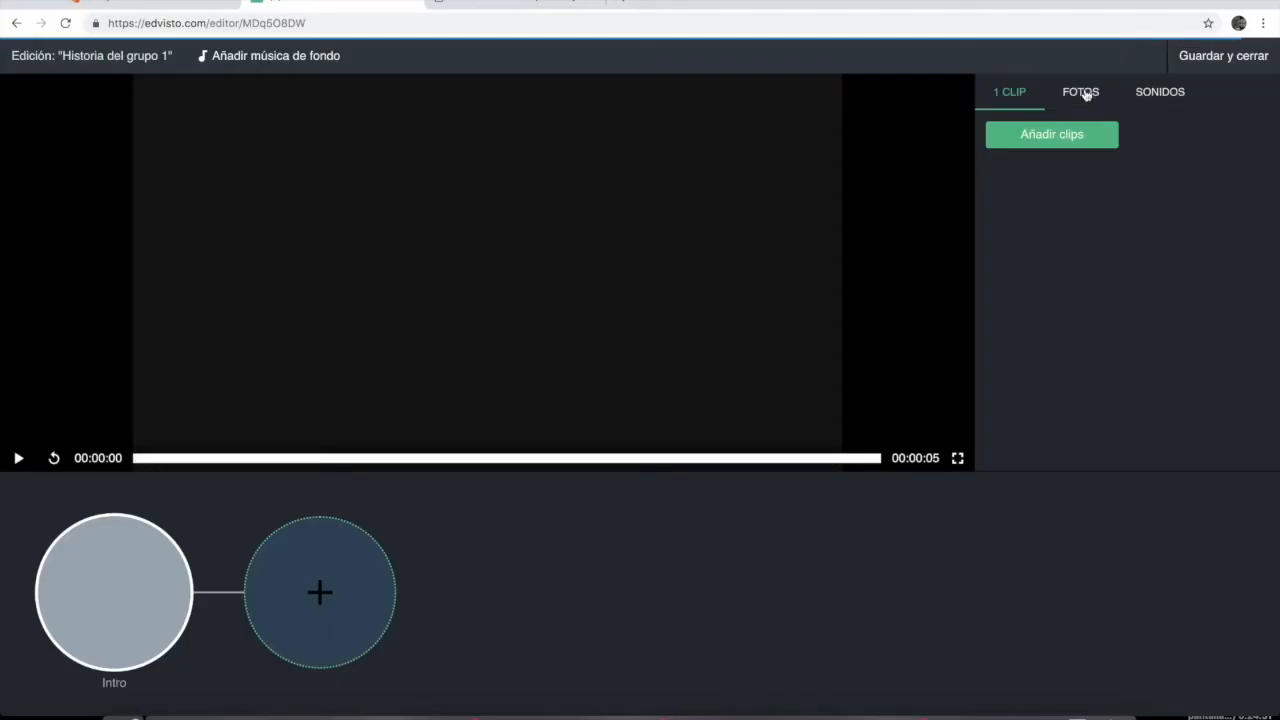
click(1086, 94)
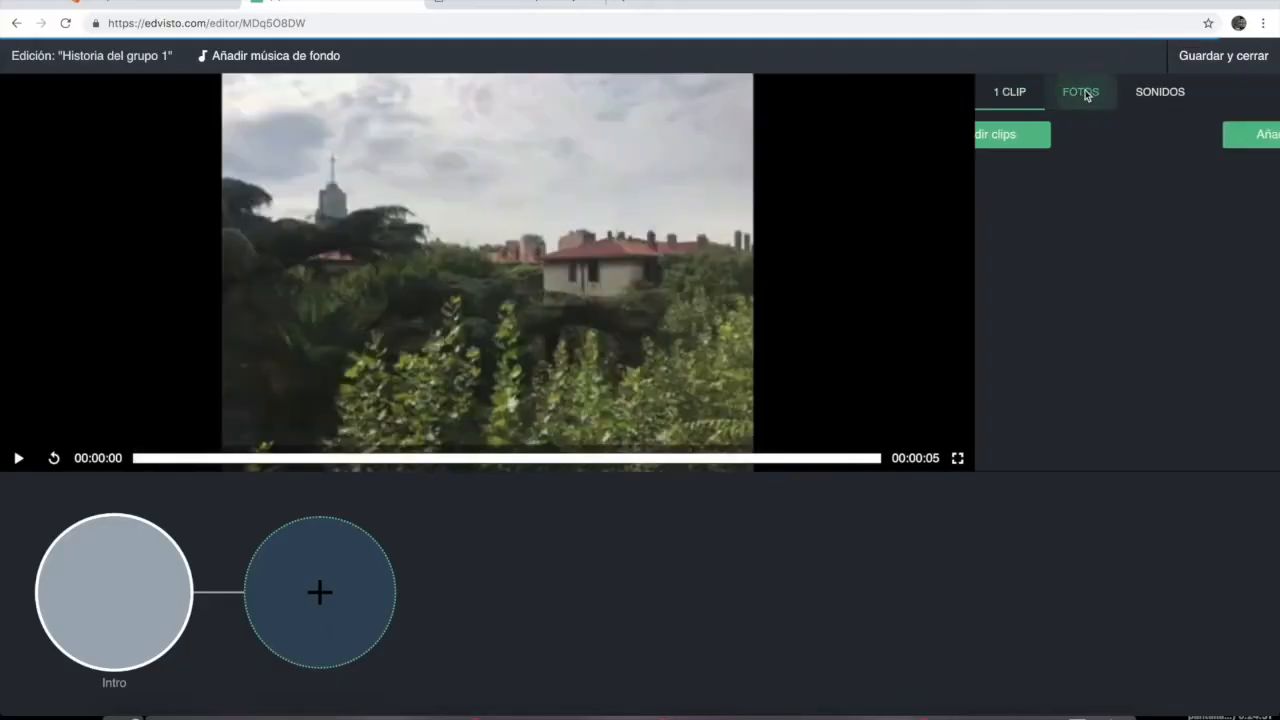
click(1027, 139)
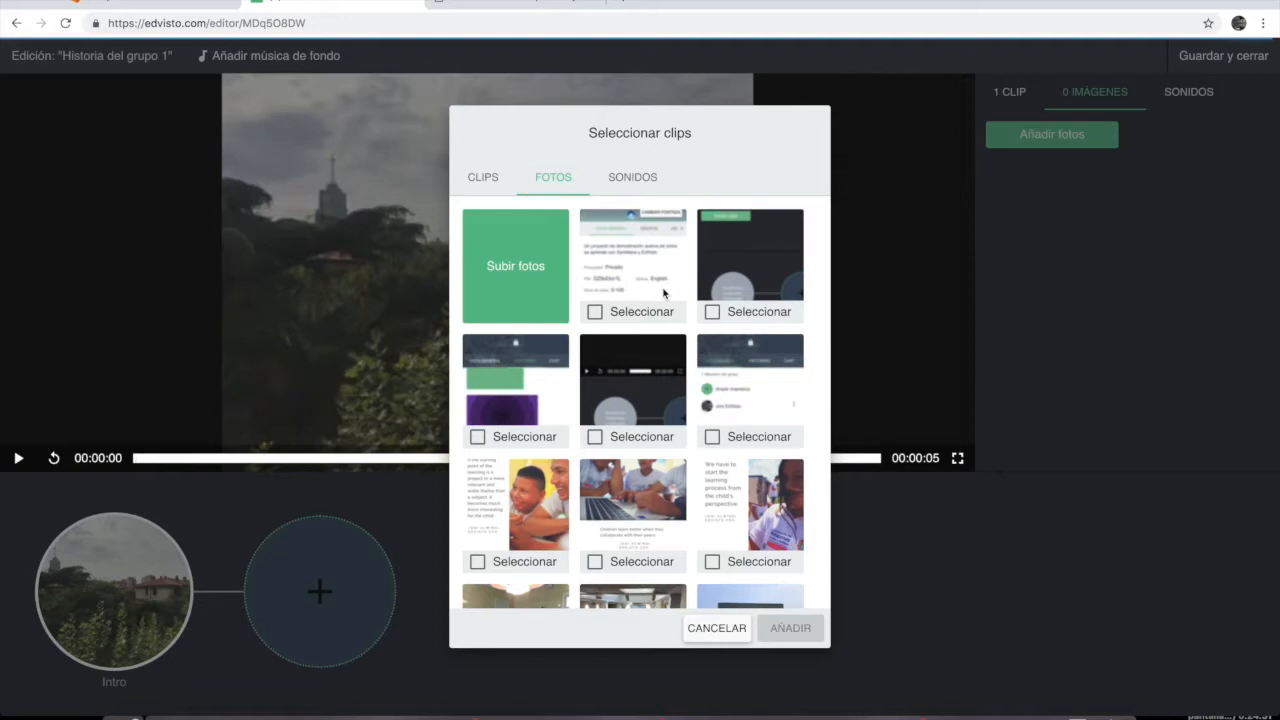
click(712, 436)
click(595, 436)
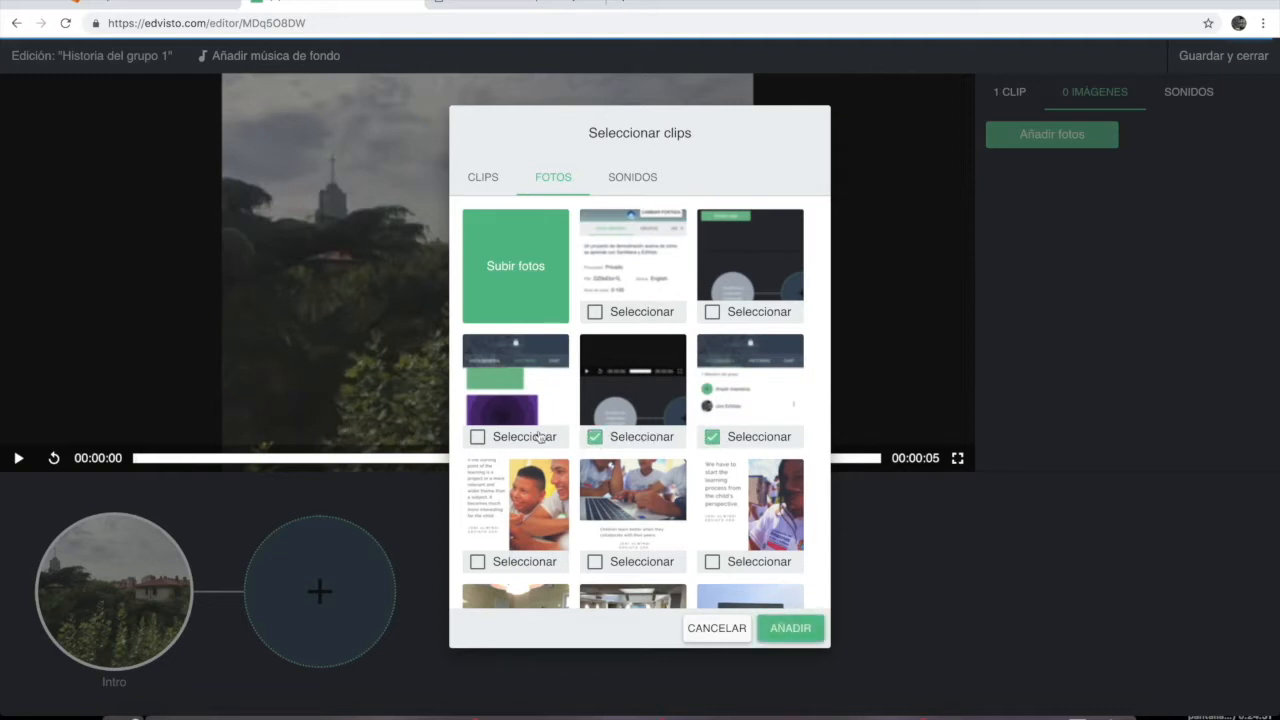
click(477, 436)
click(712, 312)
click(595, 312)
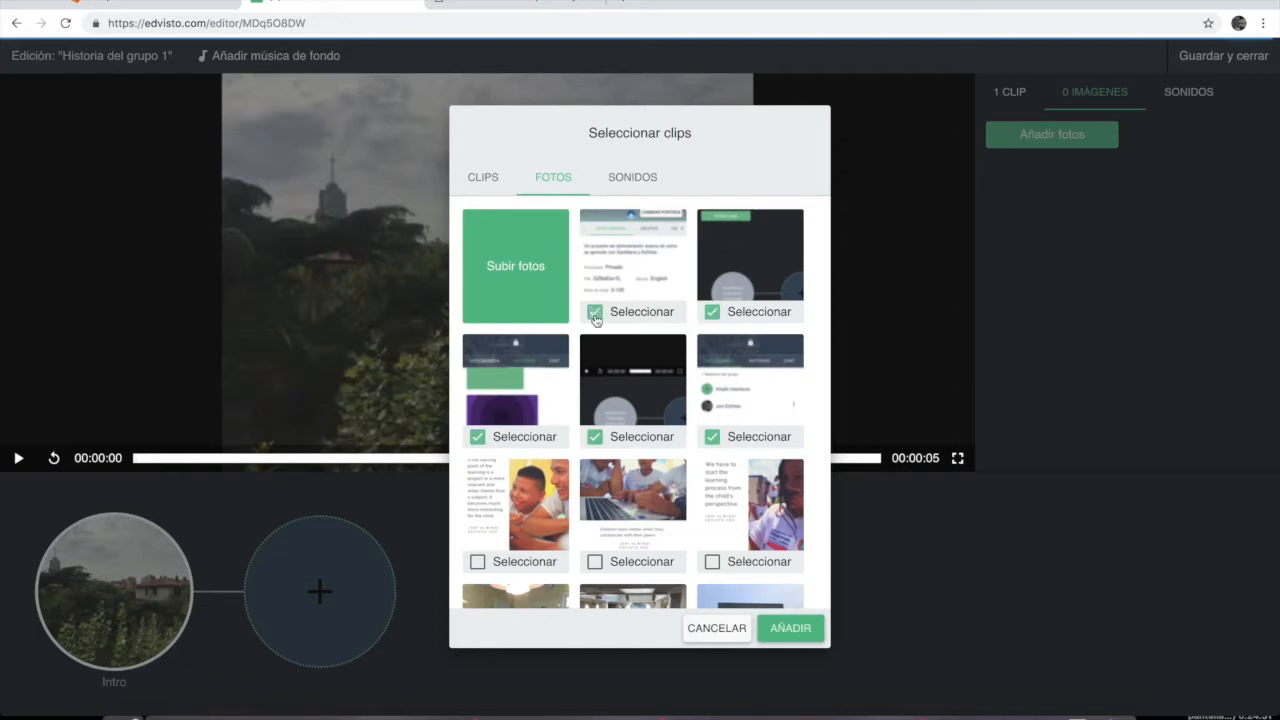
click(783, 637)
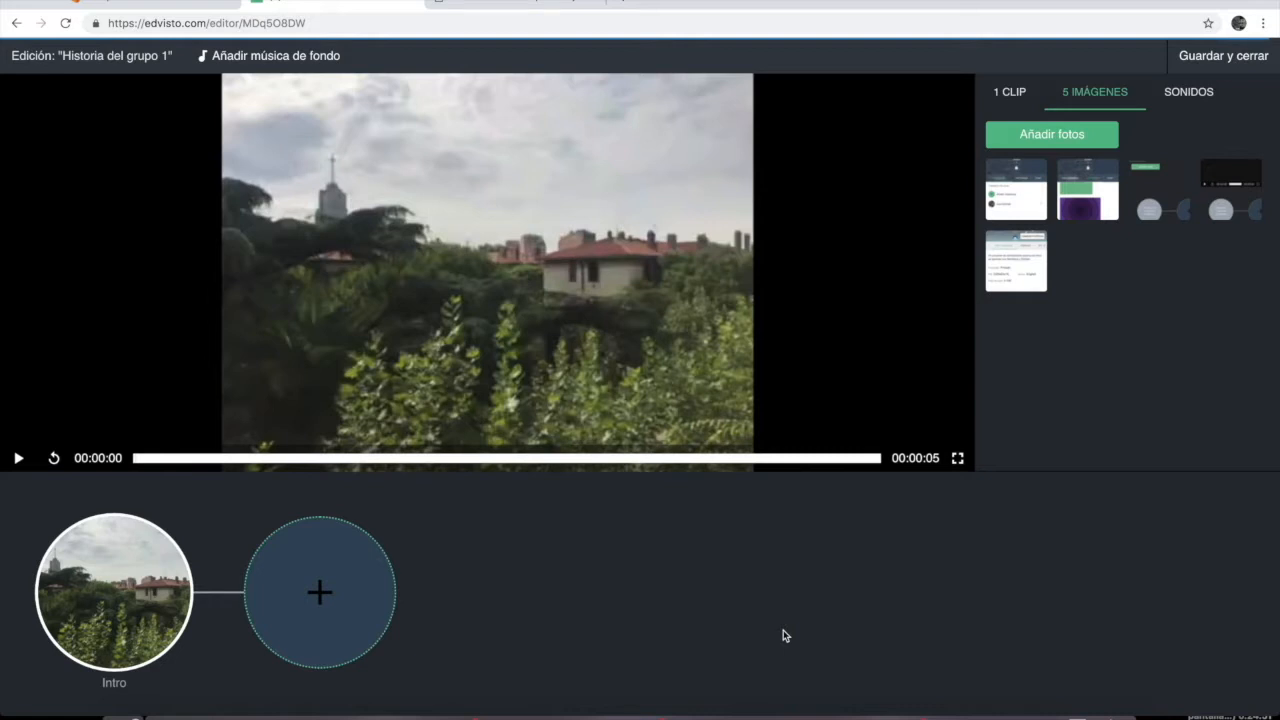
- Add two scenes after the Intro scene and place the screenshot images in them
click(333, 610)
drag(728, 356, 286, 629)
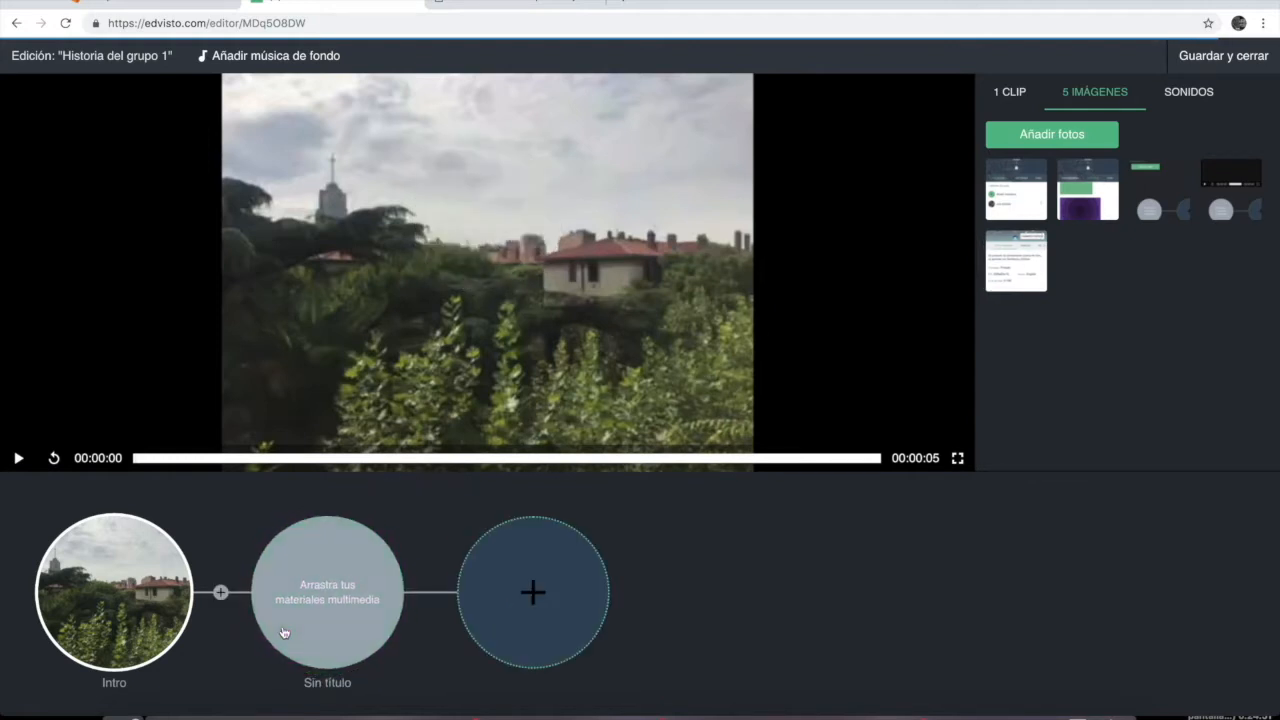
drag(1089, 208, 344, 612)
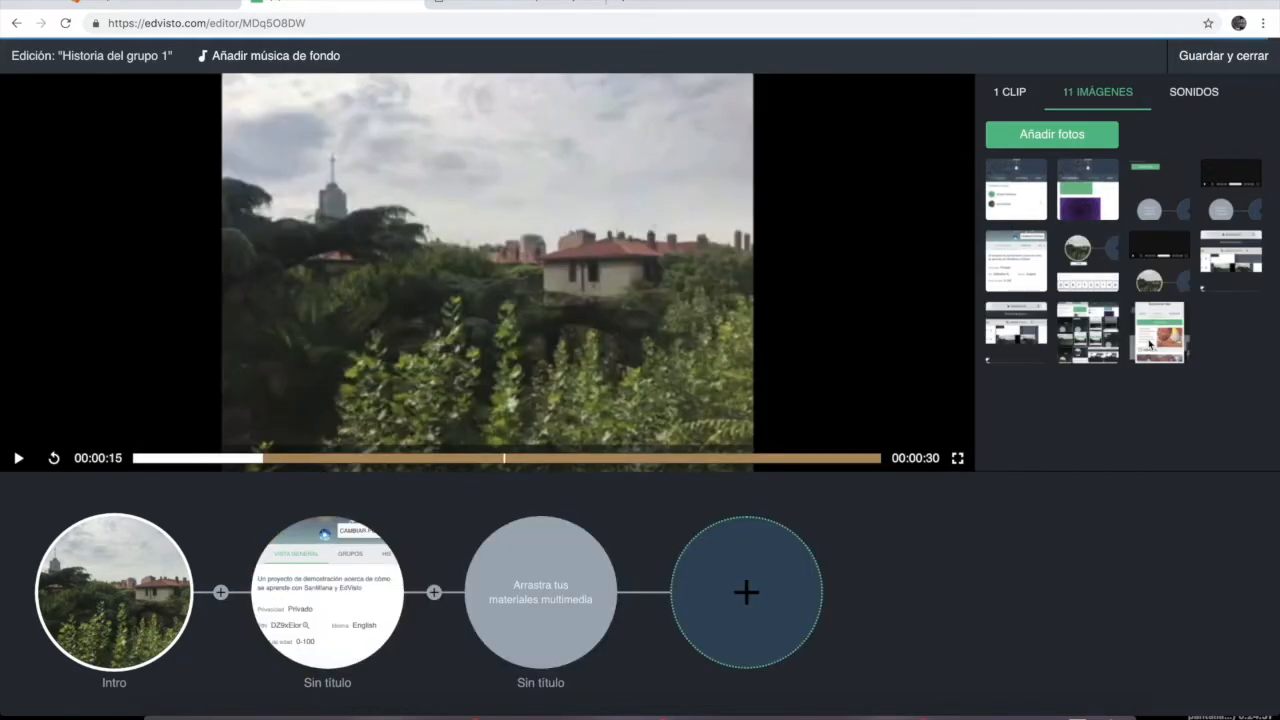
drag(1150, 345, 532, 615)
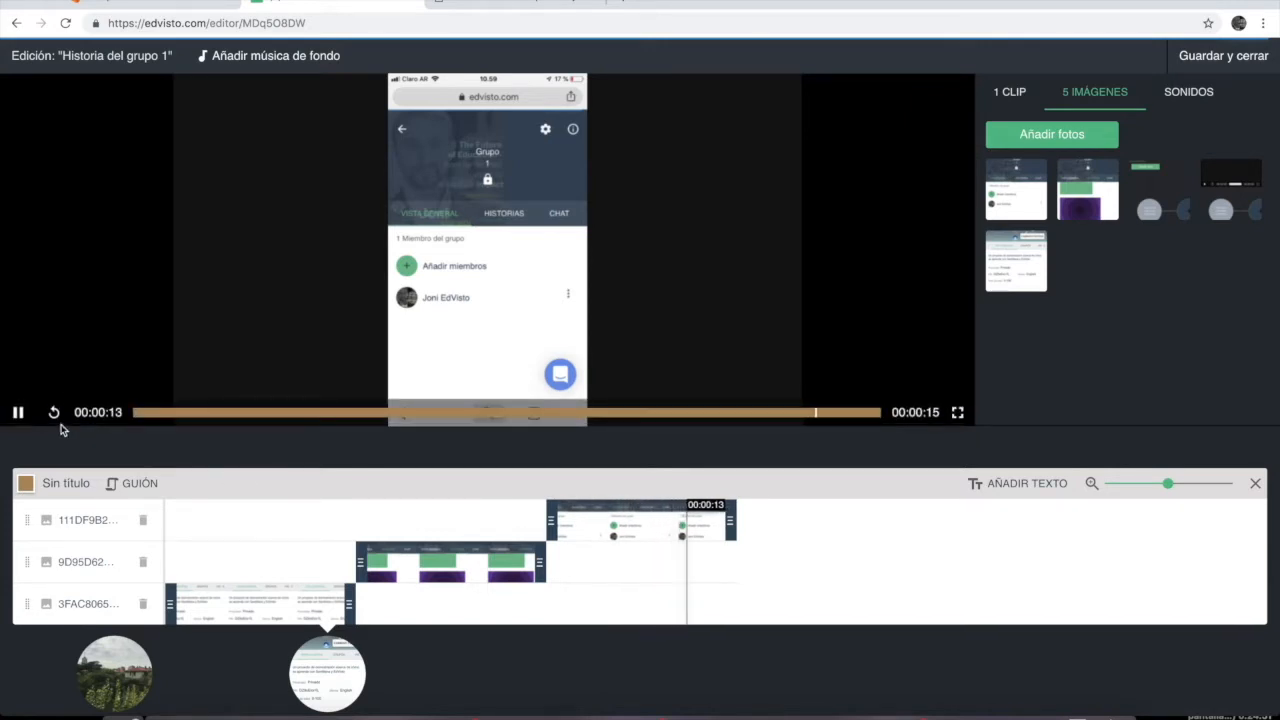
- Stop the preview and swap the order of the last two images on the second scene's timeline
click(18, 412)
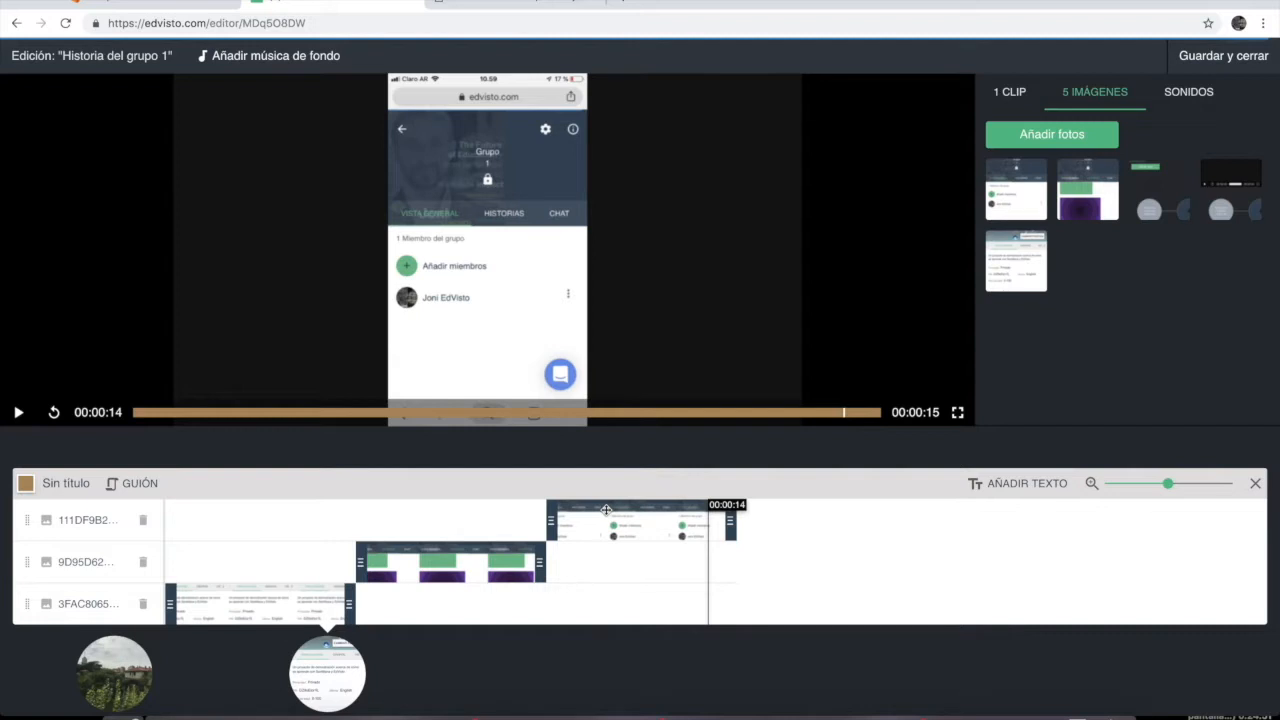
drag(606, 511, 599, 560)
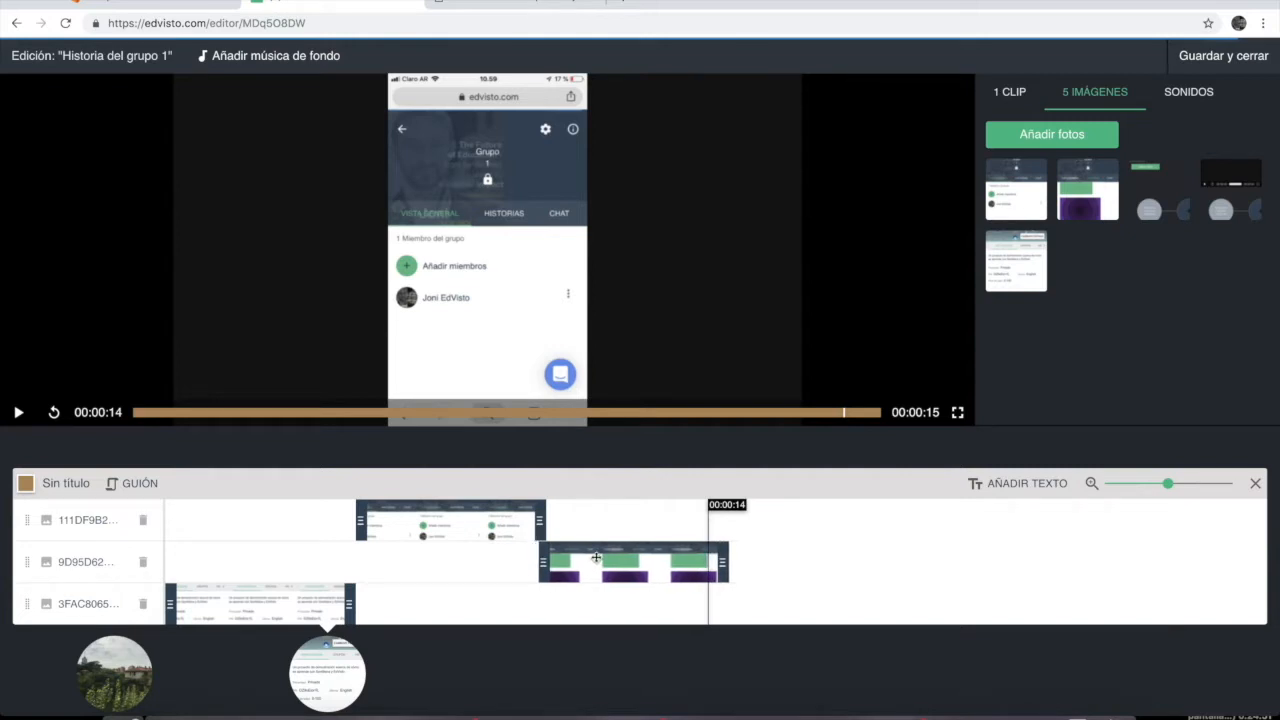
- Close the scene, save and close the story edit, and play the finished story in full screen
click(1255, 483)
click(1215, 58)
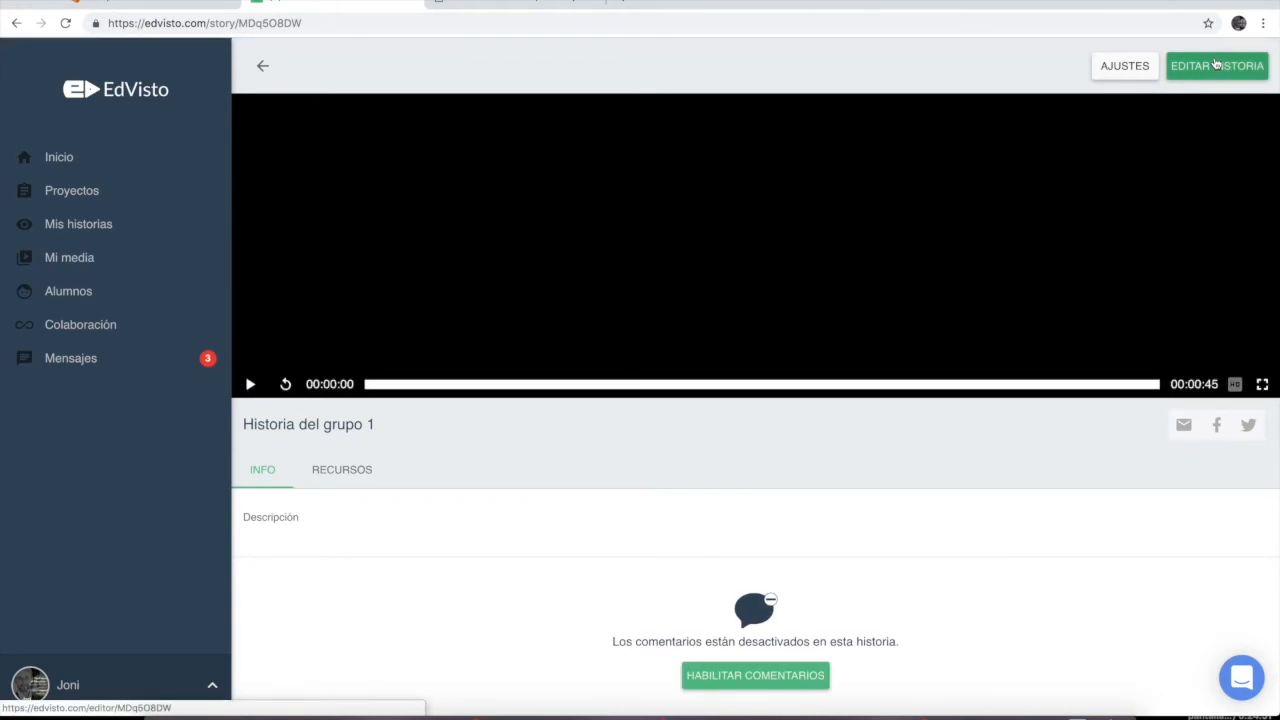
click(1262, 384)
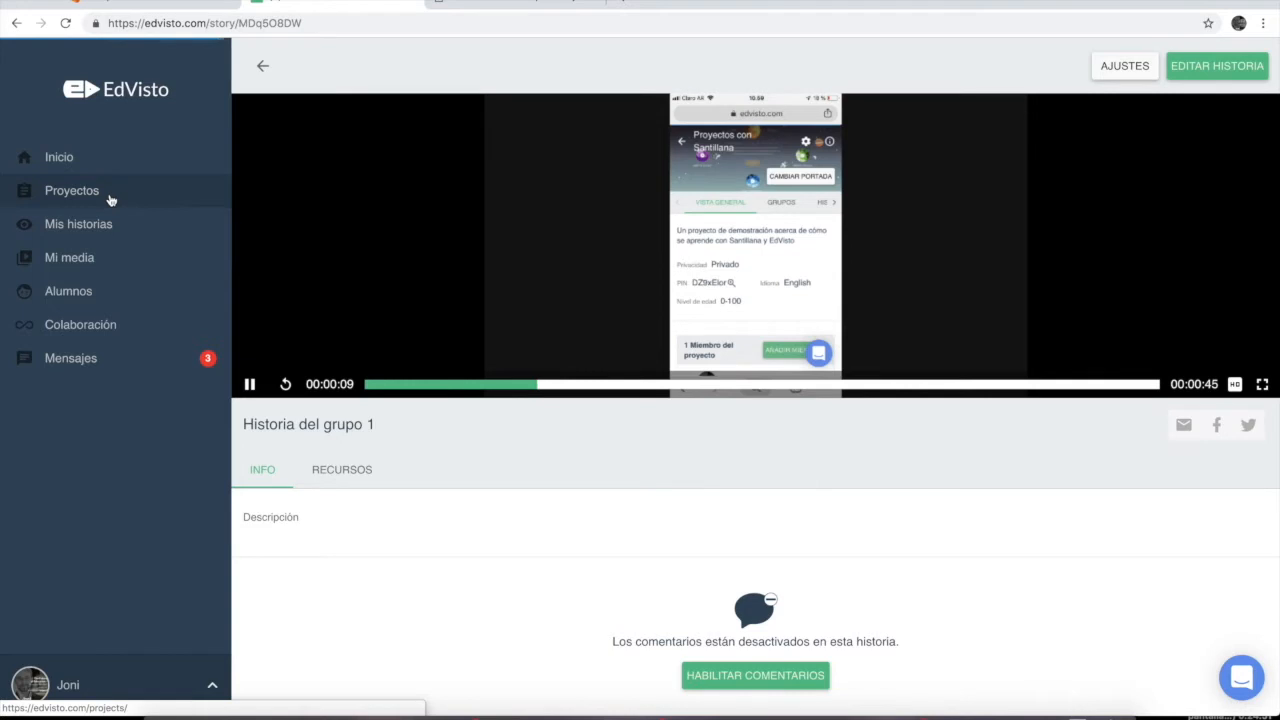
- Review the stories of Grupo 1 in the Santillana project and send "¡Muy bien hecho equipo!" in the group's chat
click(110, 197)
click(396, 228)
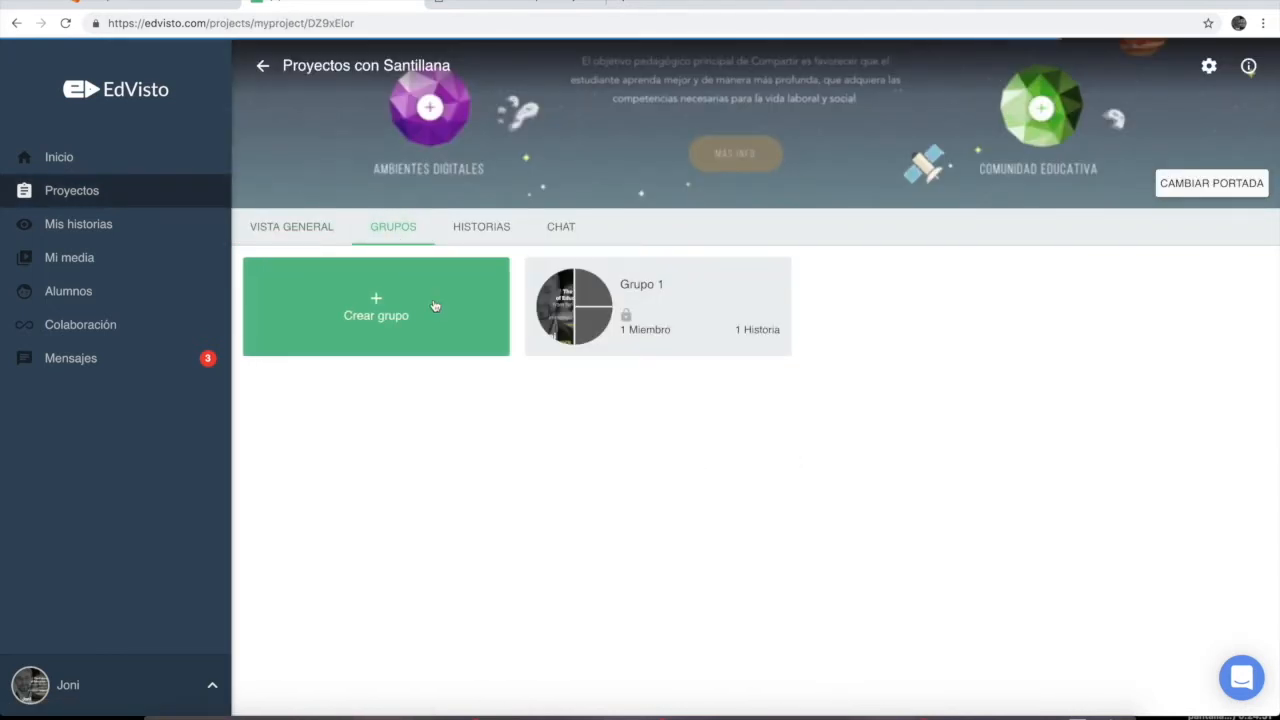
click(678, 309)
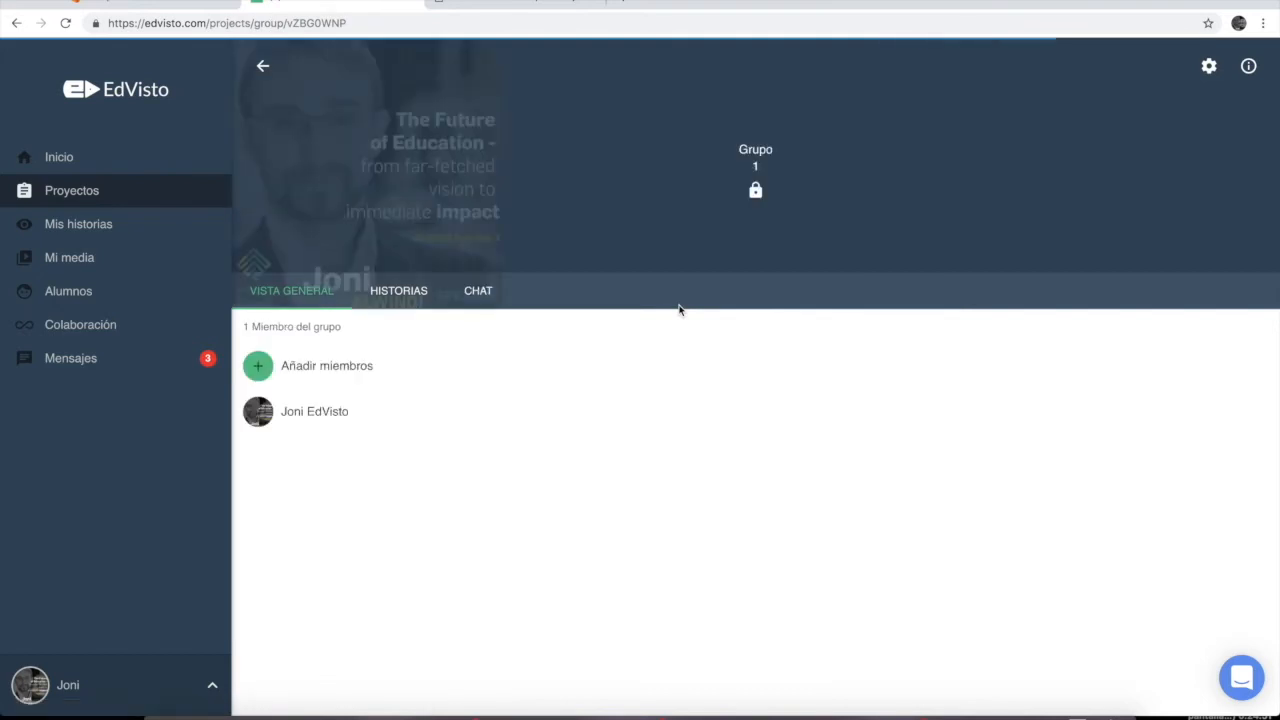
click(409, 292)
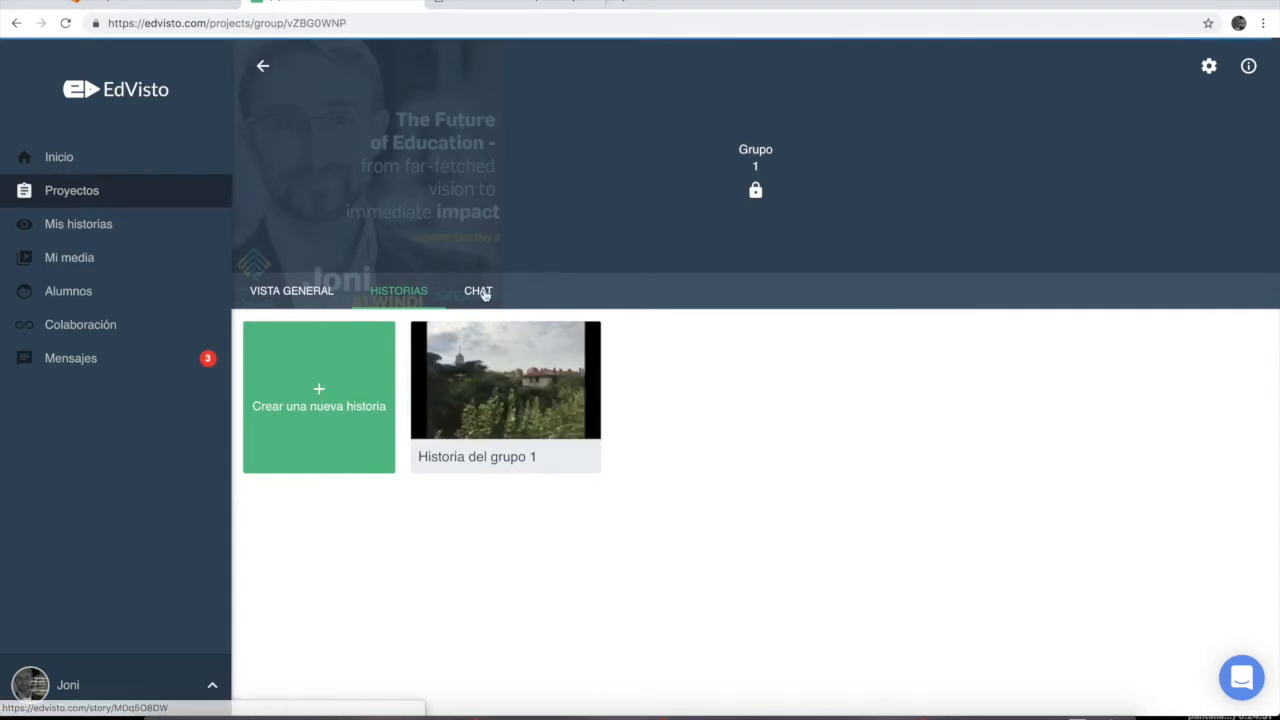
click(485, 294)
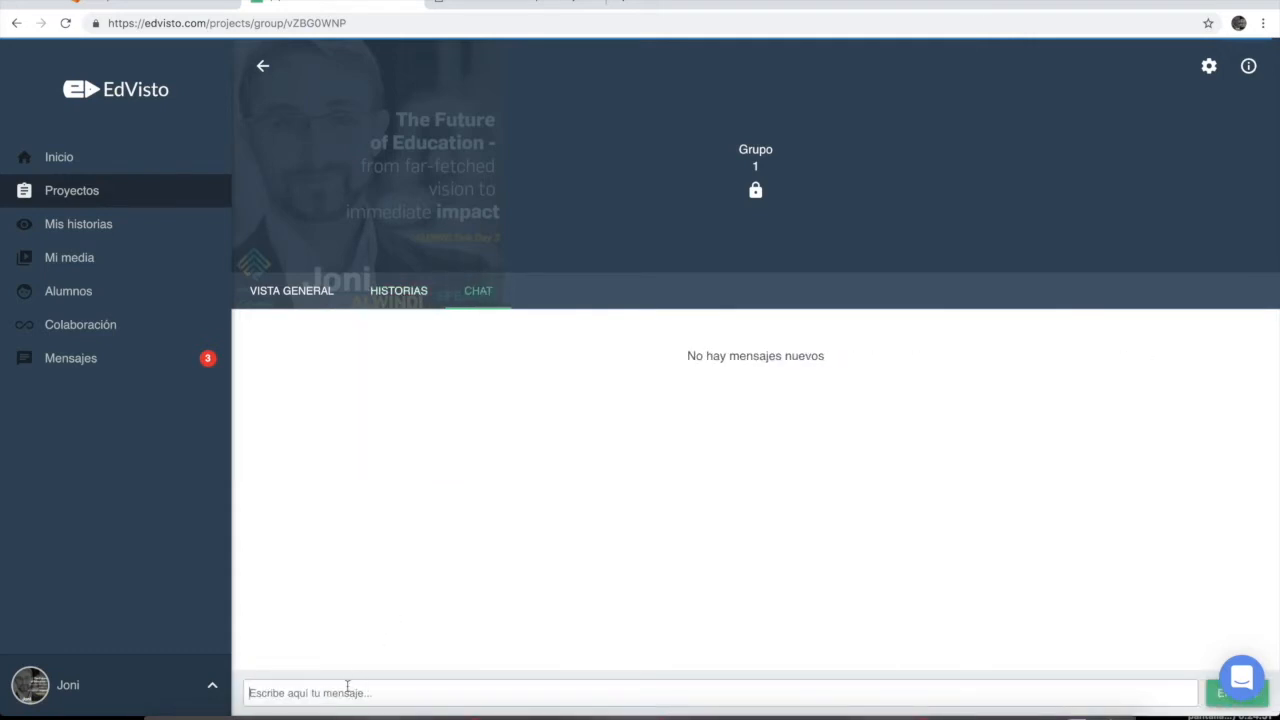
text(Muy bien he)
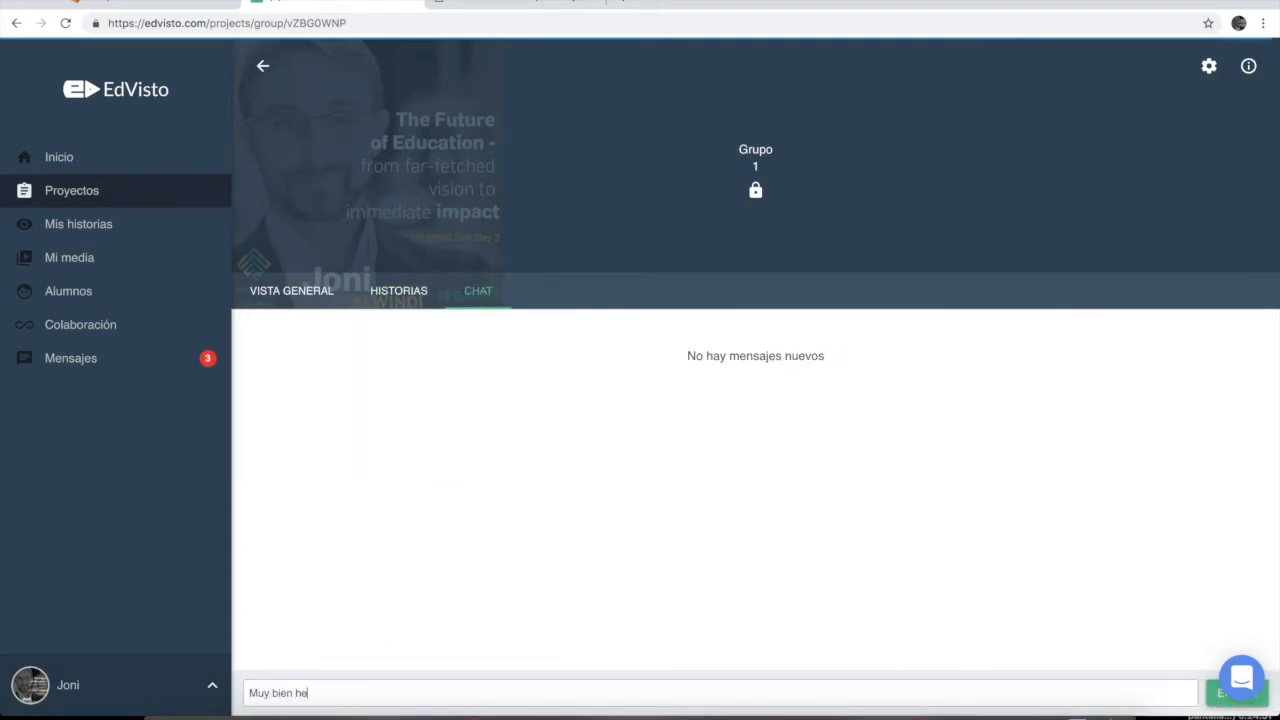
text(cho equipo!)
key(Return)
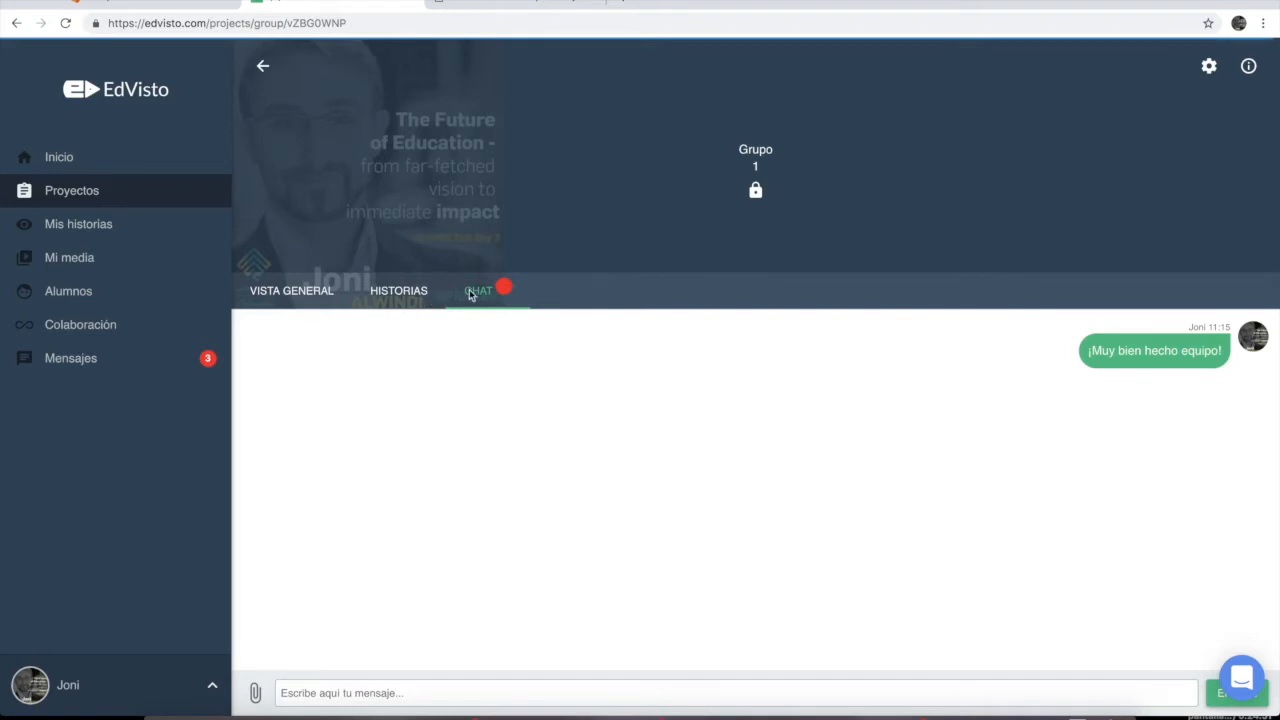
- View the Grupo 1 conversation in the messages and go from it to the group's page
click(96, 364)
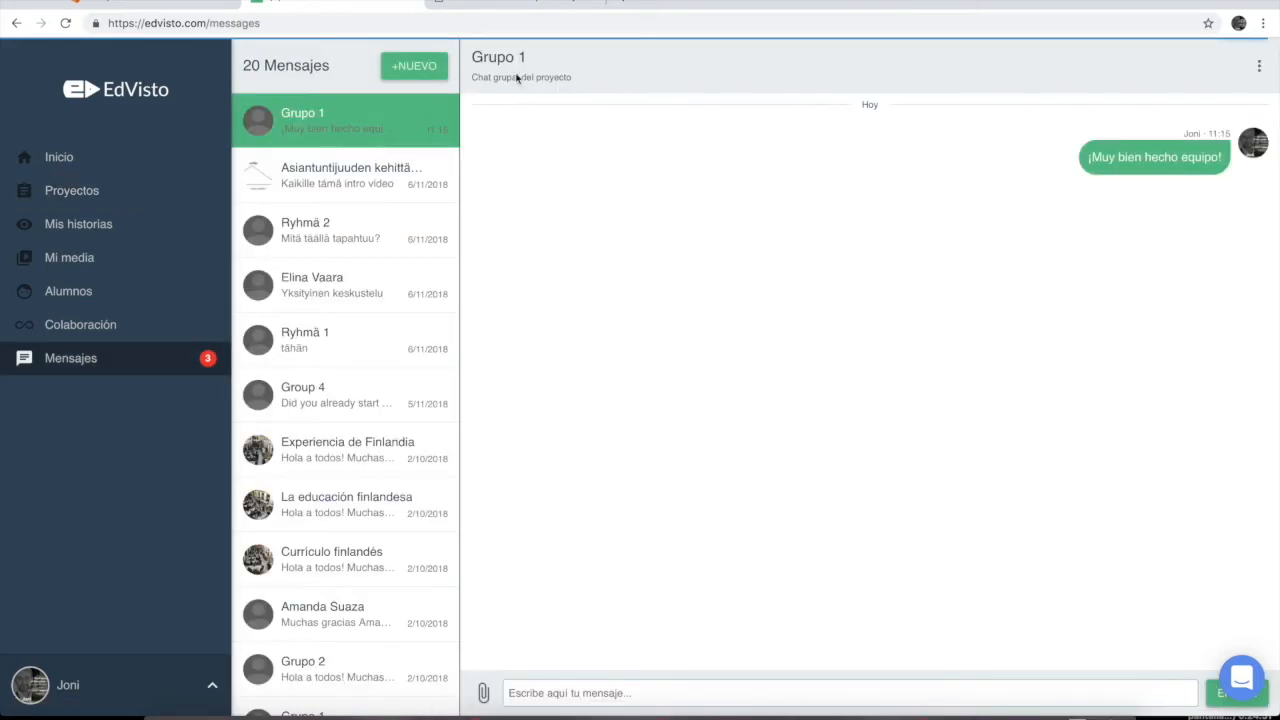
click(1259, 64)
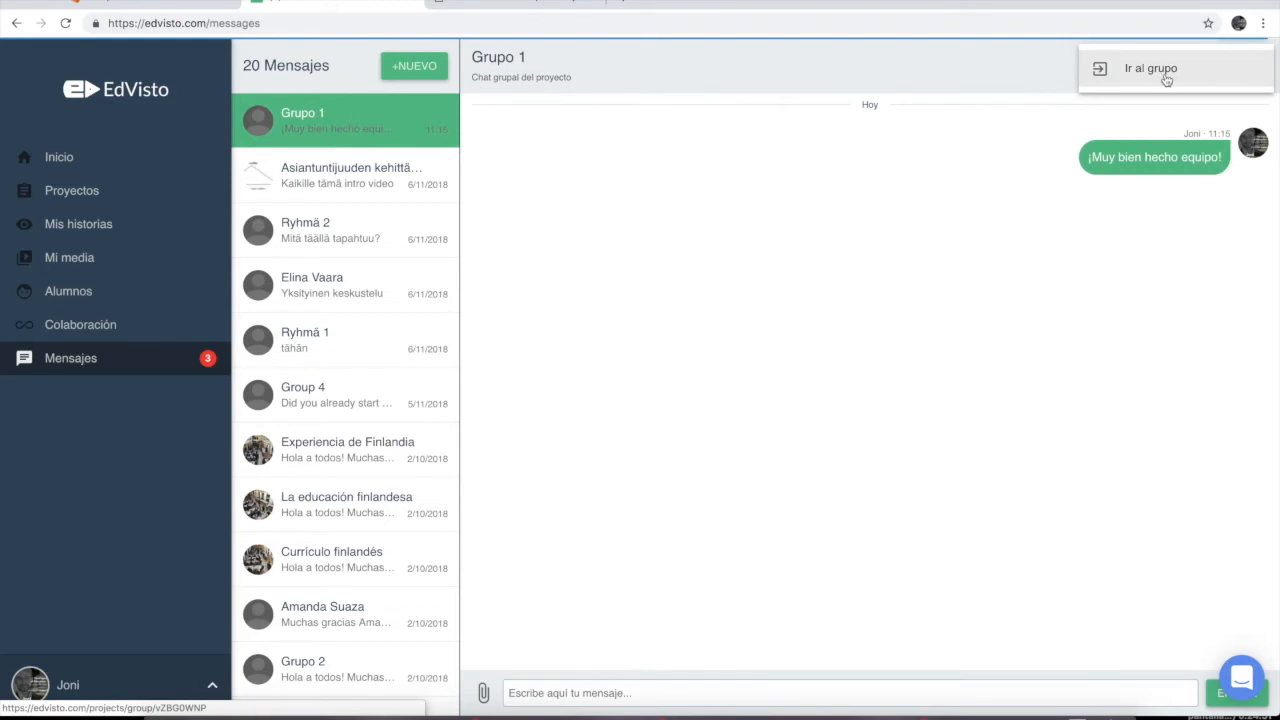
click(1160, 70)
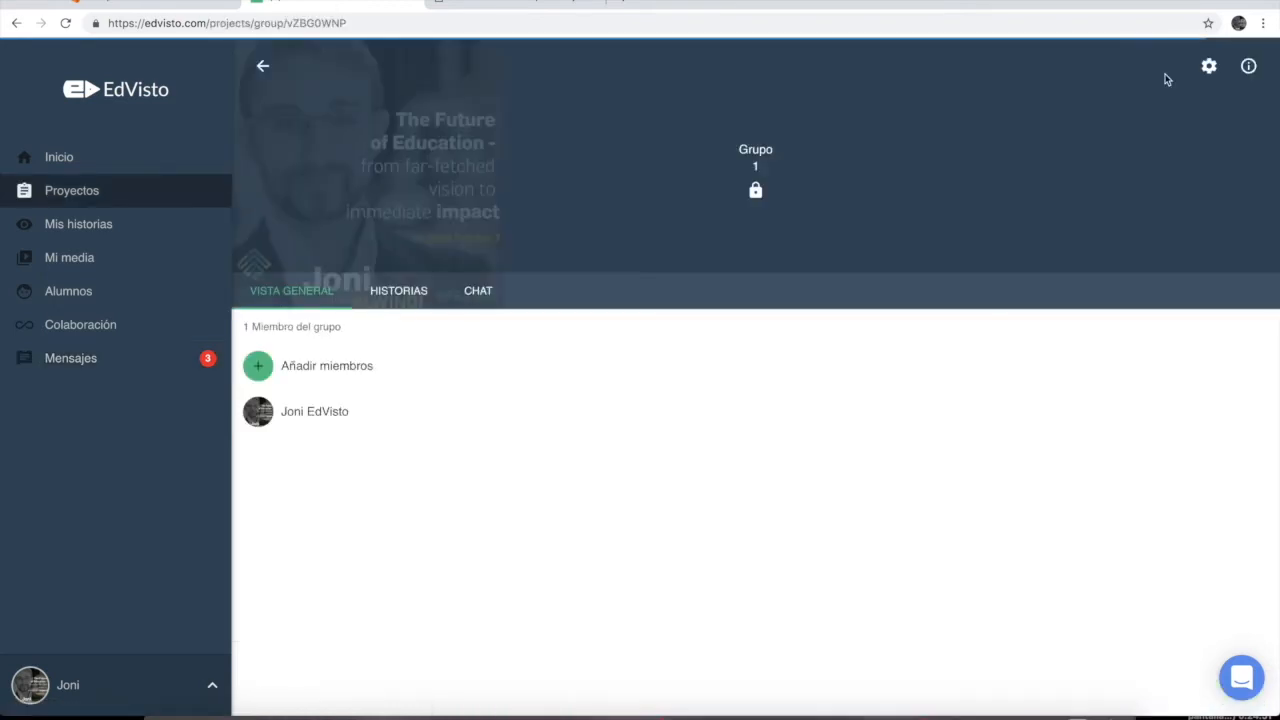
- Send "Tarea de la semana: presentar la introducción de su proyecto en un video aquí en EdVisto.com" in the project's chat
click(263, 67)
click(561, 229)
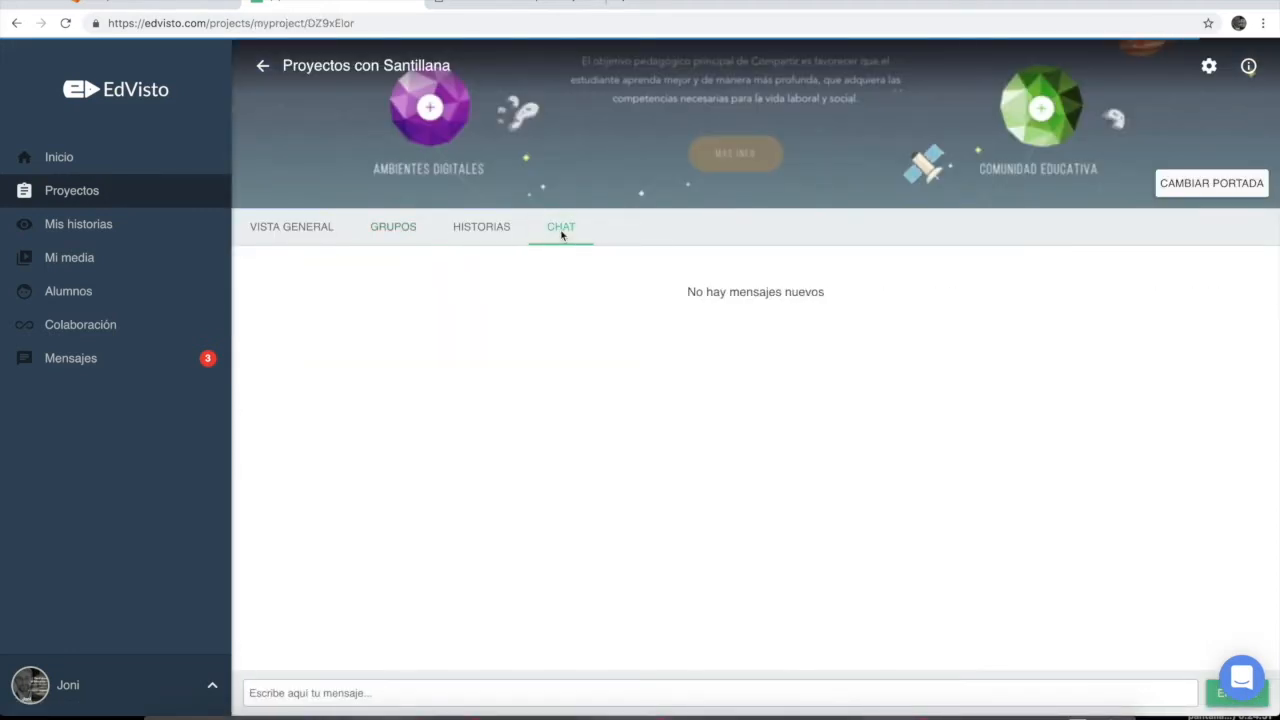
click(358, 692)
text(Tarea de la semana: presentar la introducción de su proyecto en un video aquí en EdVisto.com)
click(1216, 702)
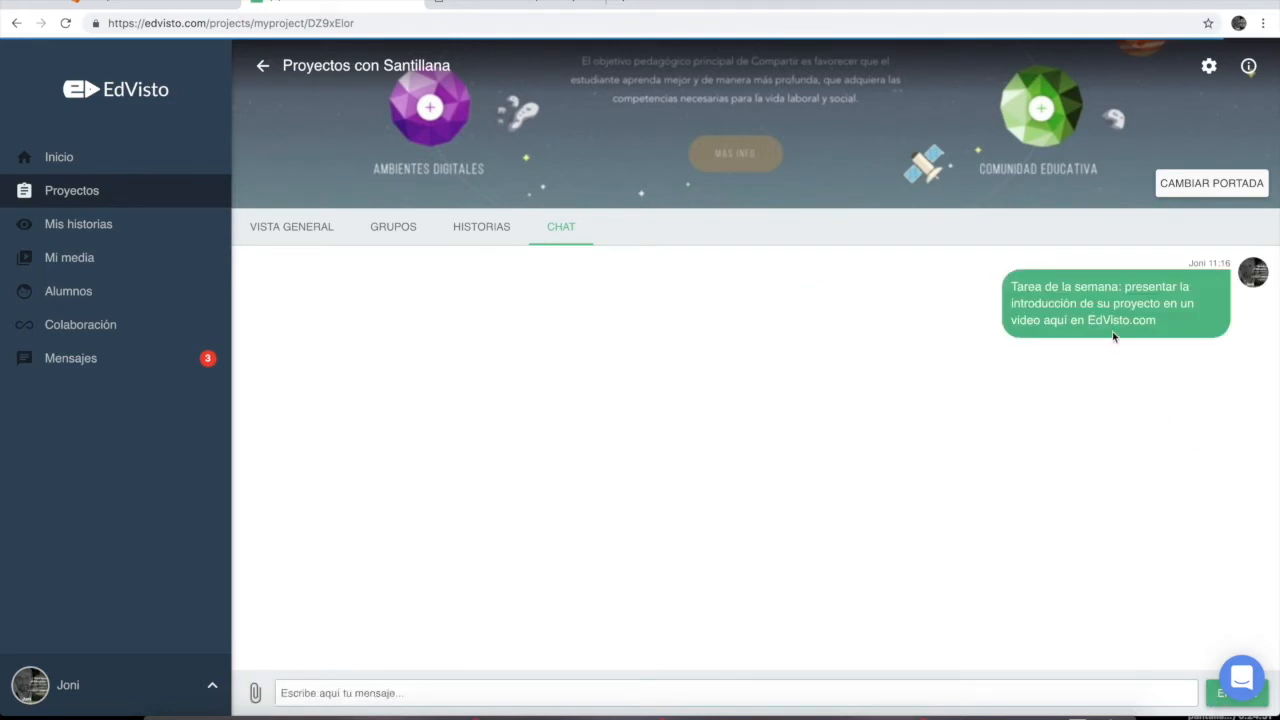
- View the "Proyectos con Santillana" conversation in the messages and go from it to the project
click(114, 365)
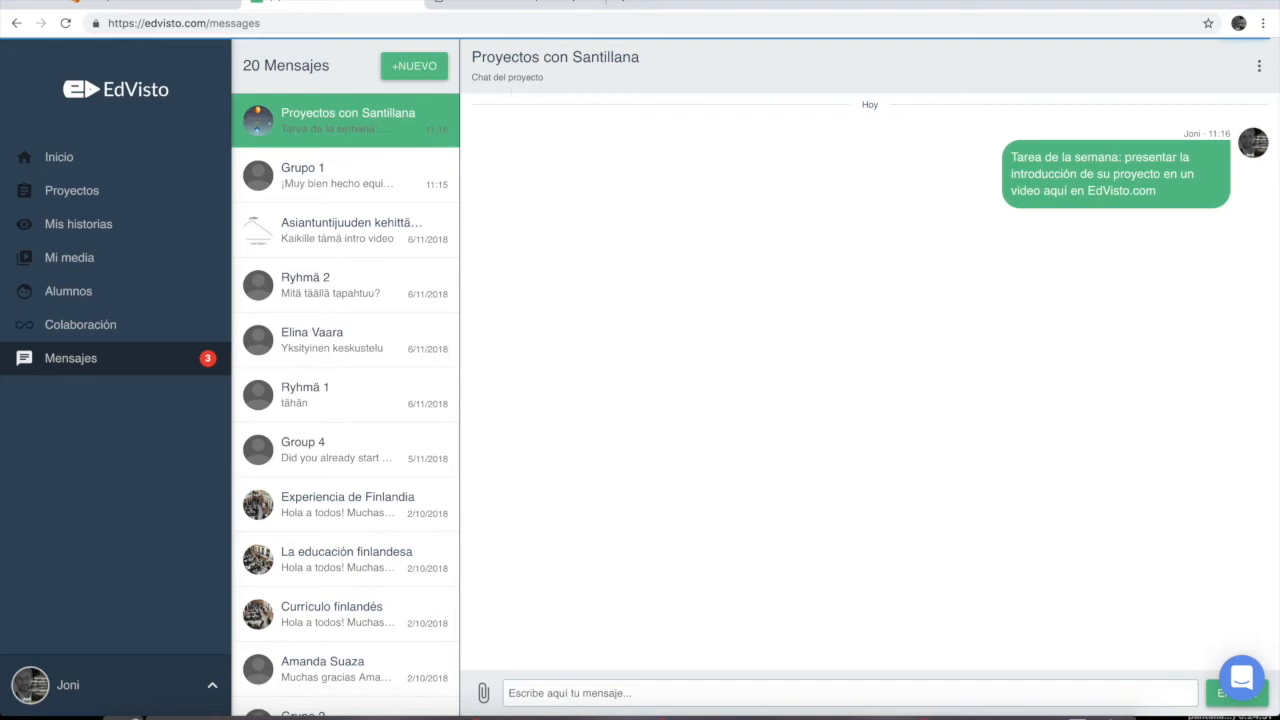
click(1260, 68)
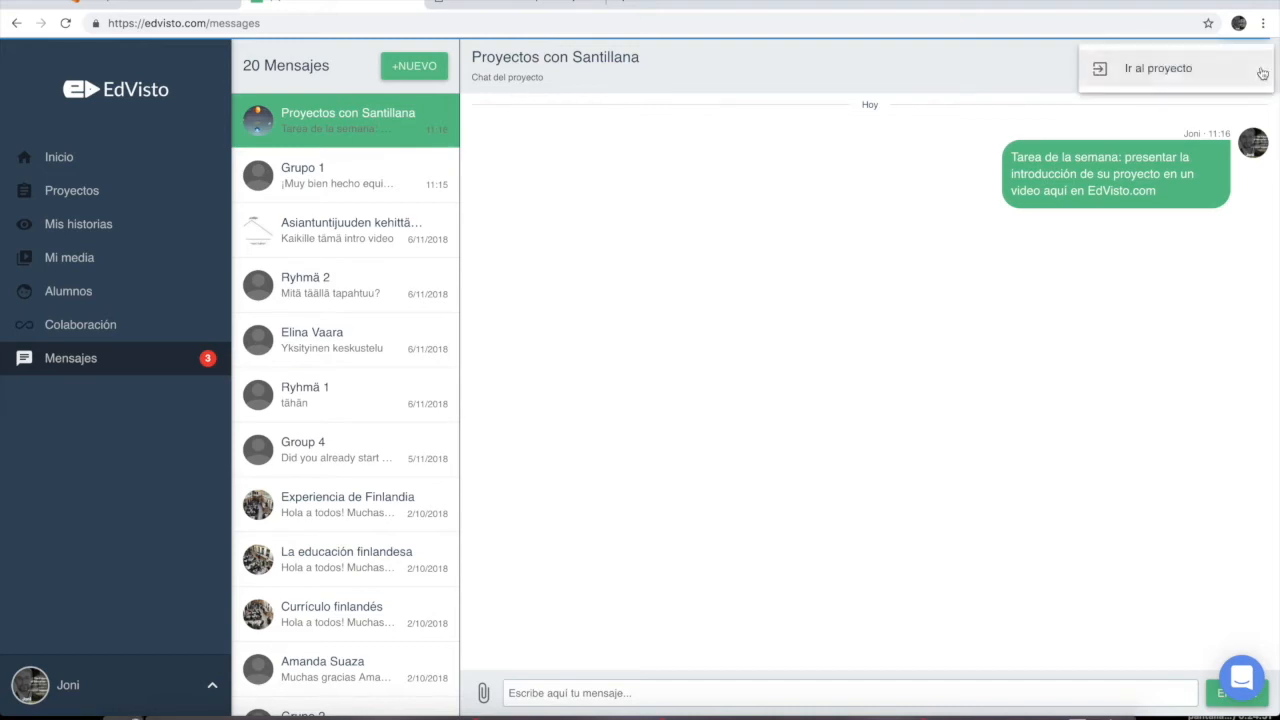
click(1164, 85)
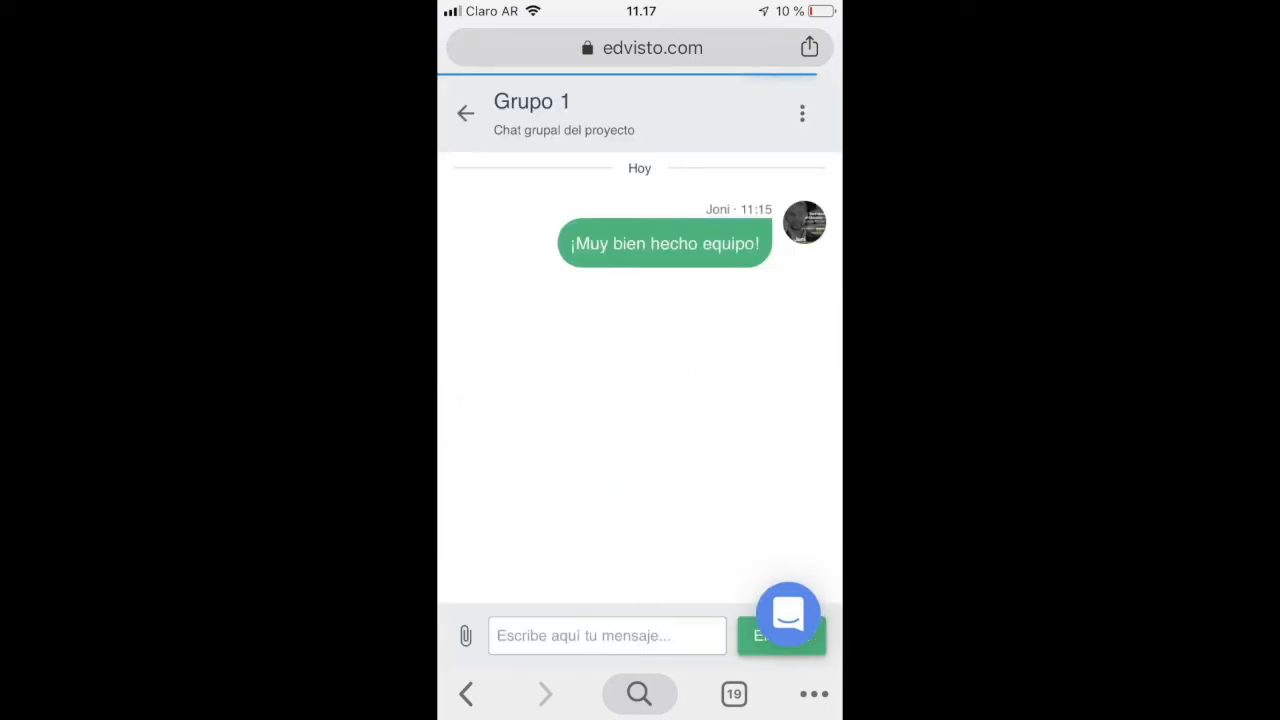
- Reply "Gracias profe!" in the Grupo 1 chat from the phone
click(607, 635)
text(Gracias profe)
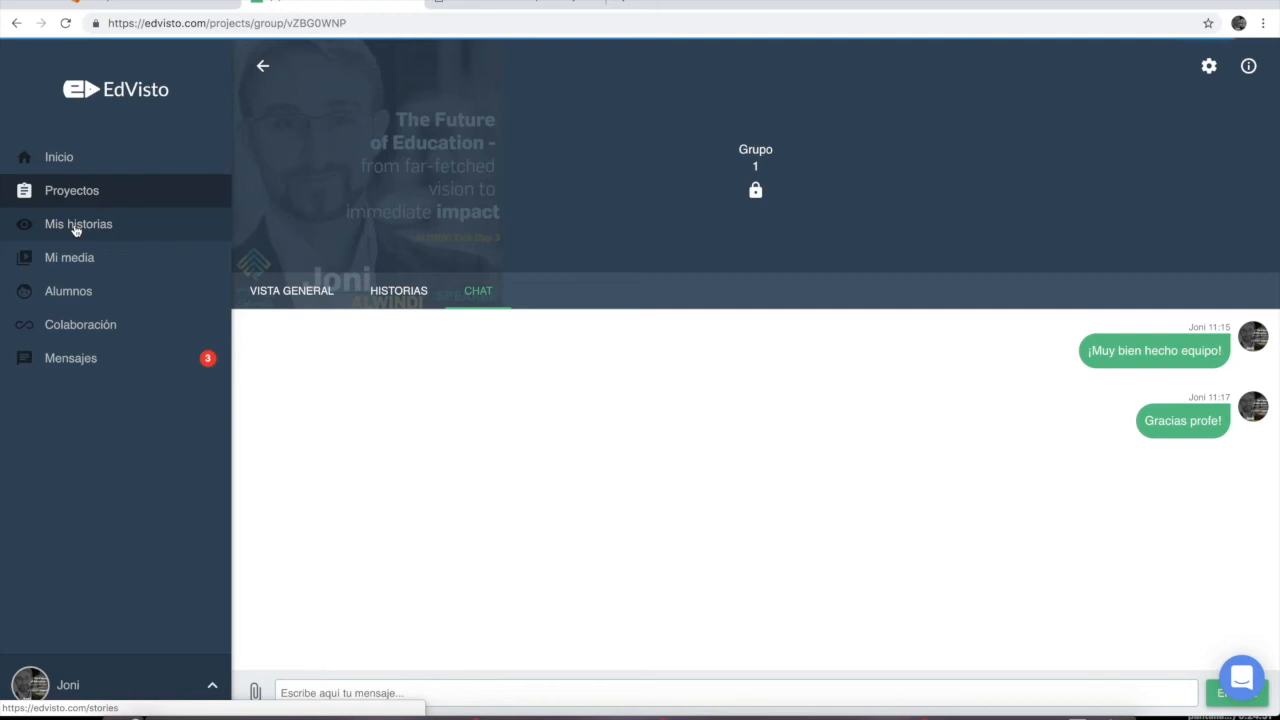
- Look over the list of own stories and the clips in the media library
click(75, 226)
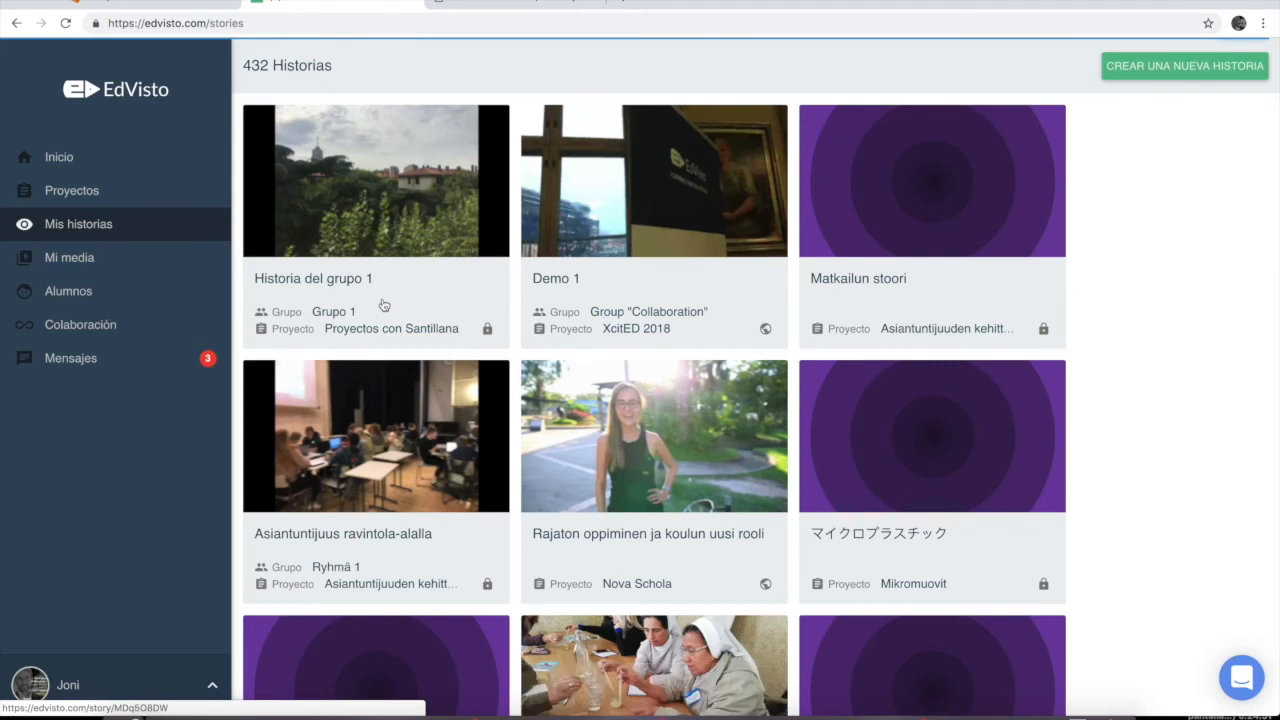
click(86, 261)
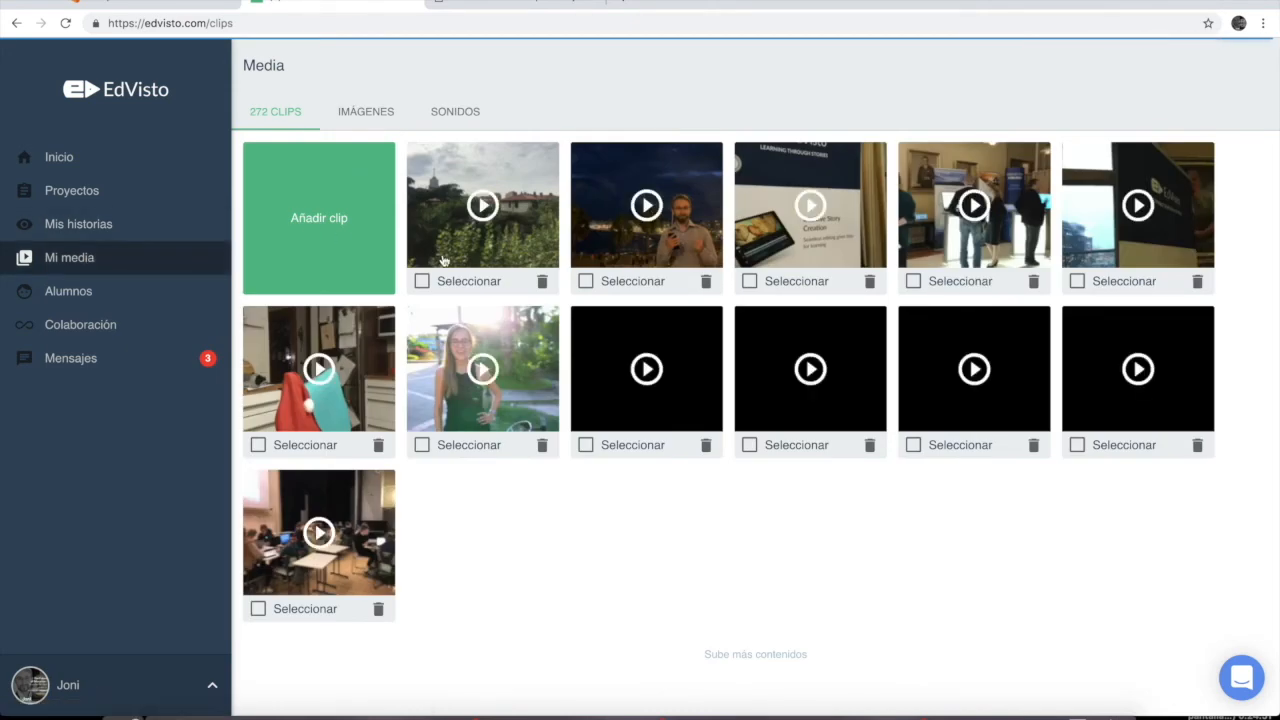
- Look over the images and sounds in the media library, and return to the overview of all projects
click(374, 114)
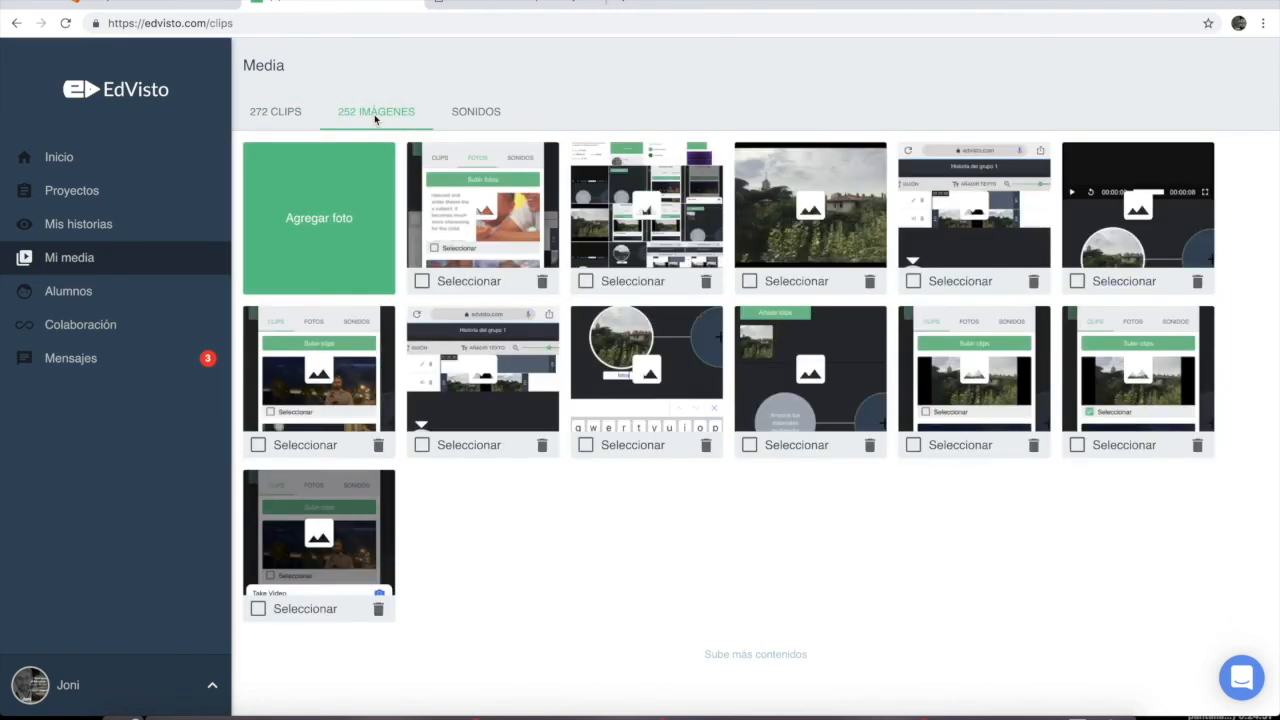
click(465, 119)
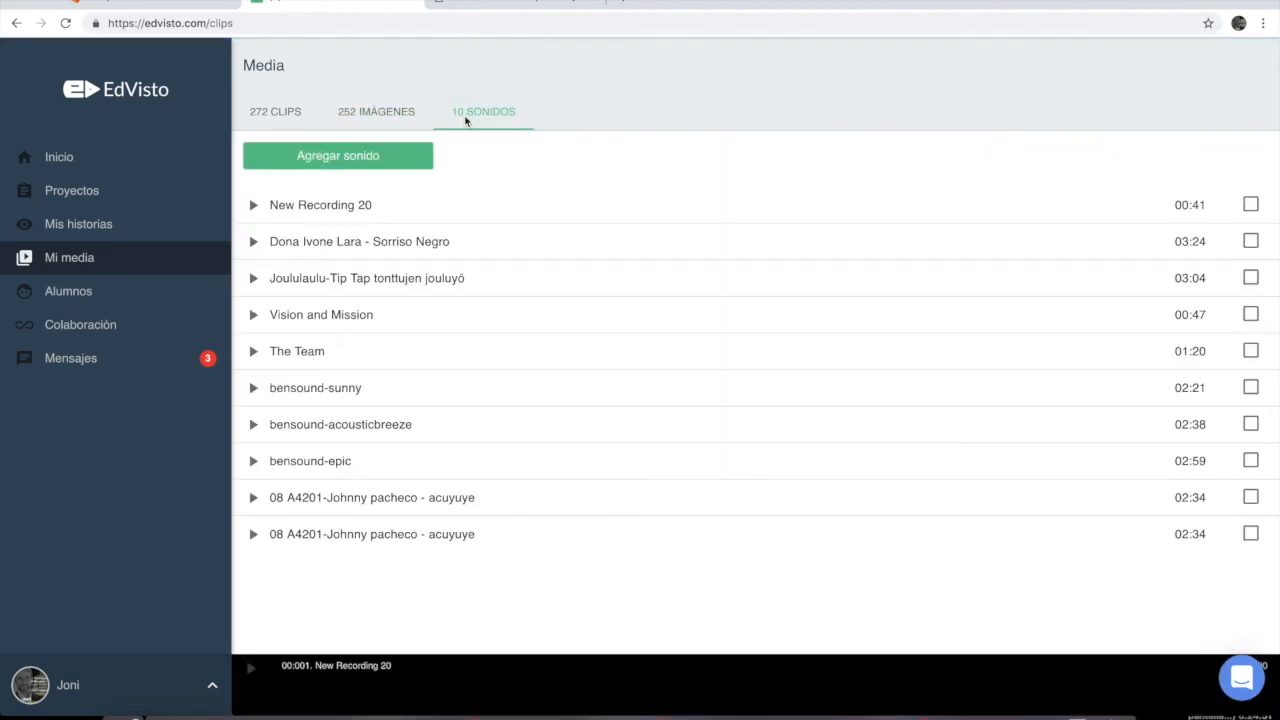
click(95, 200)
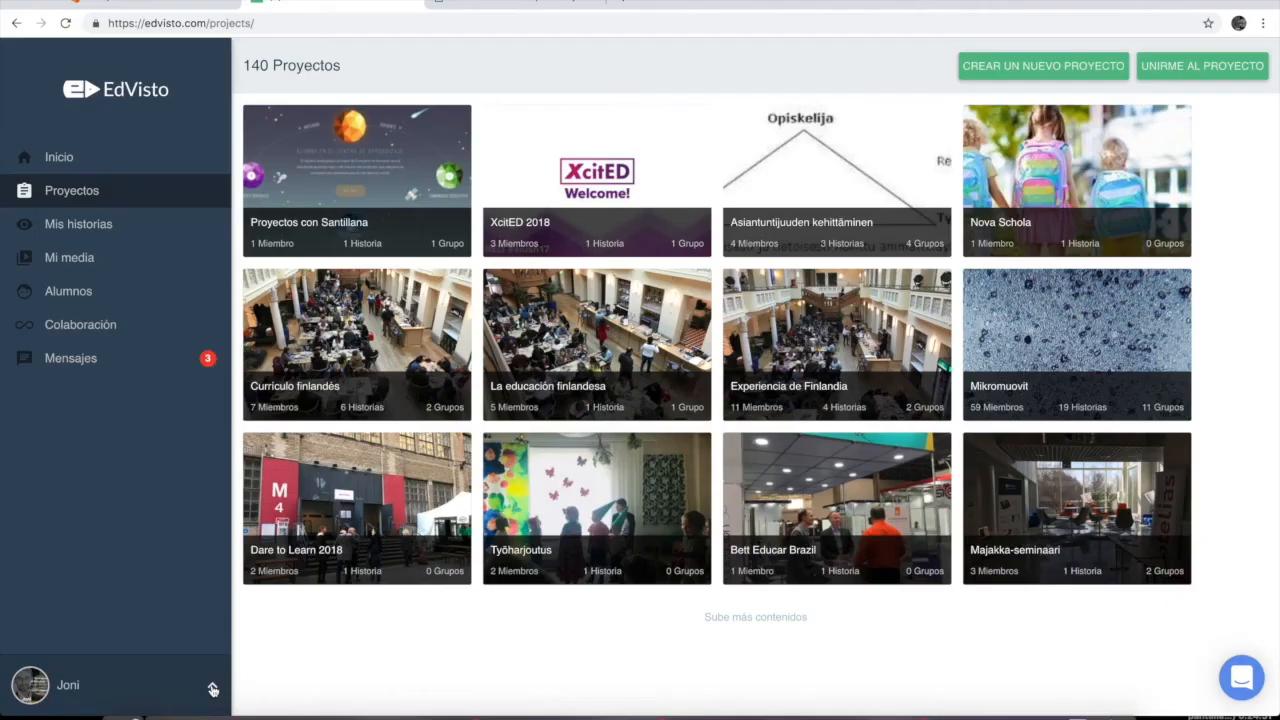
- Log out of the account and go to the site's public home page
click(254, 655)
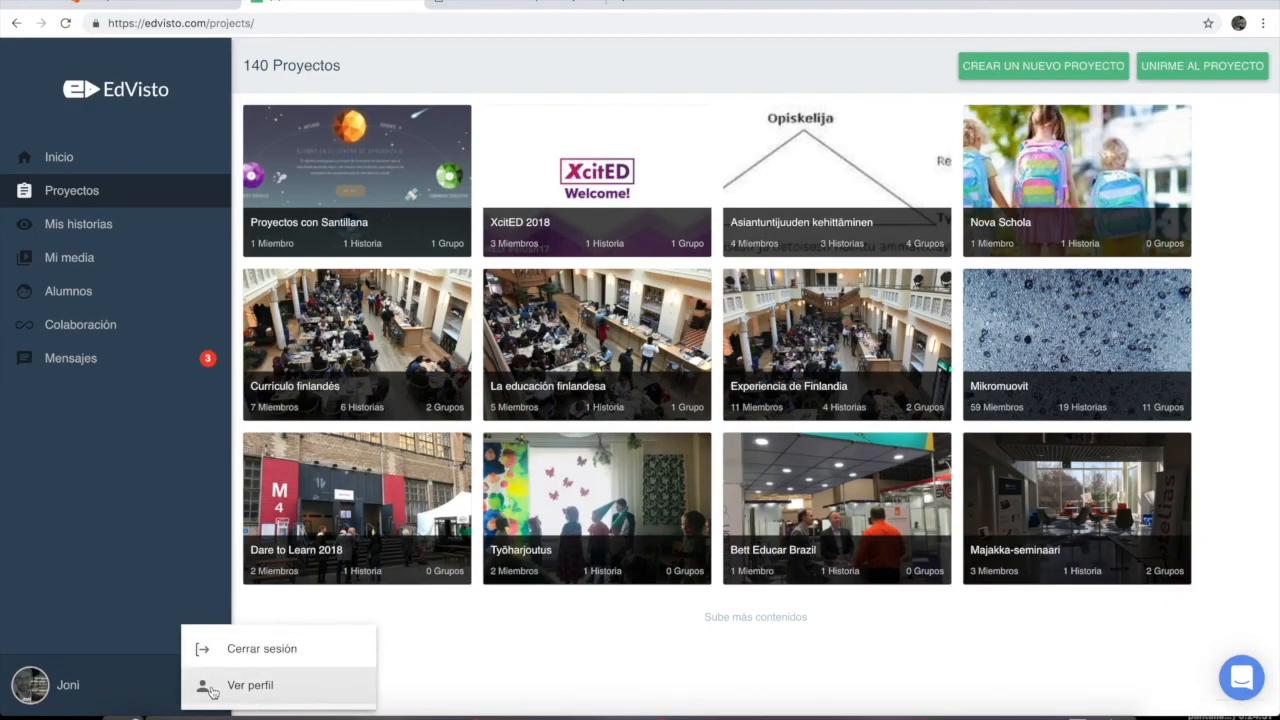
click(313, 654)
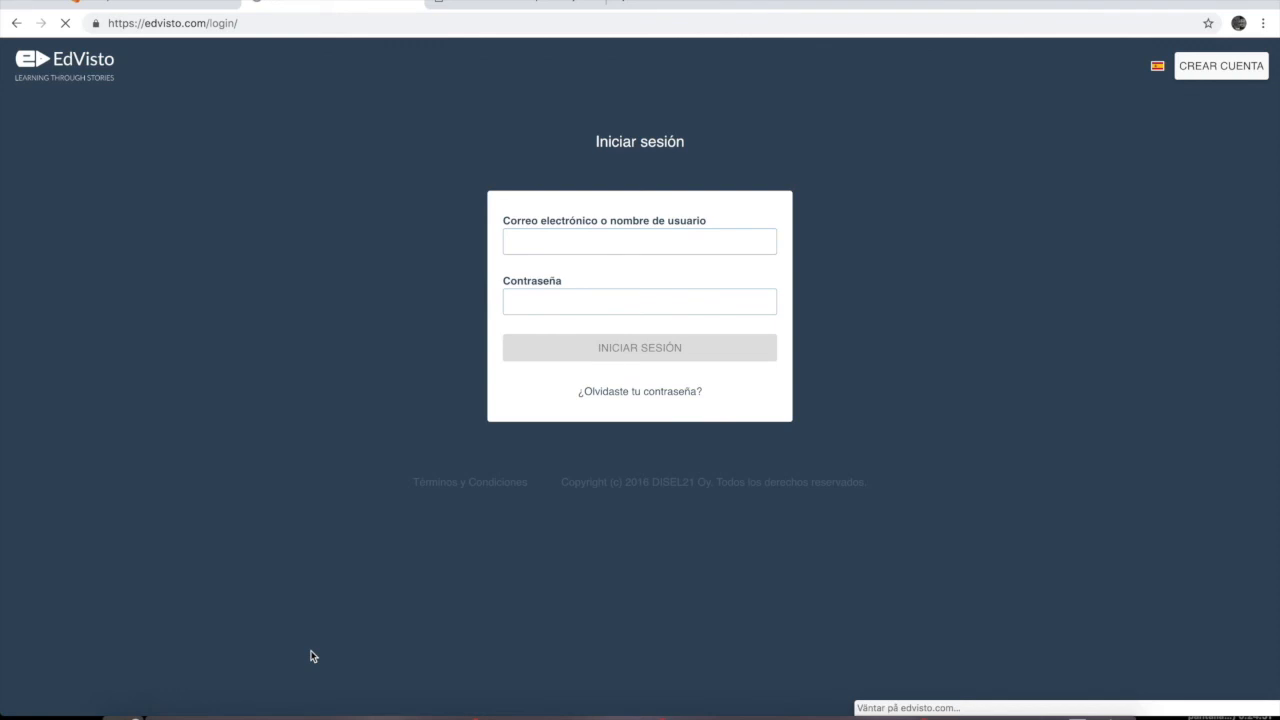
click(72, 68)
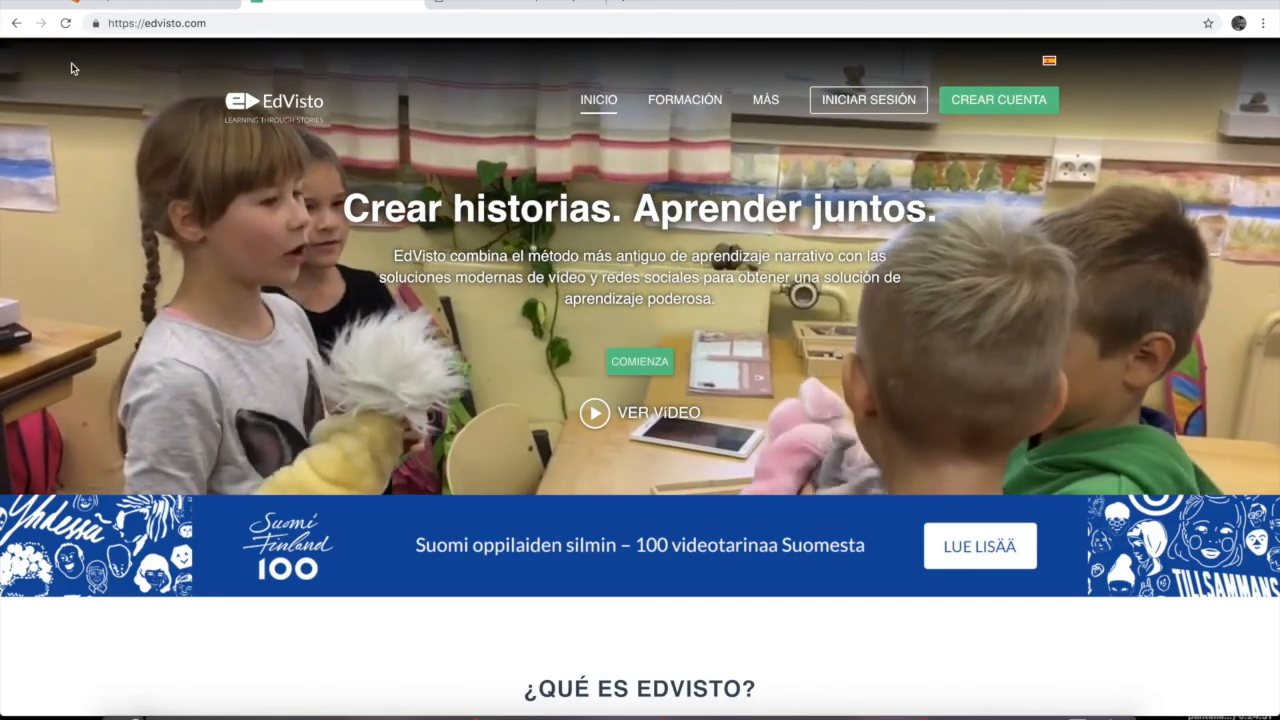